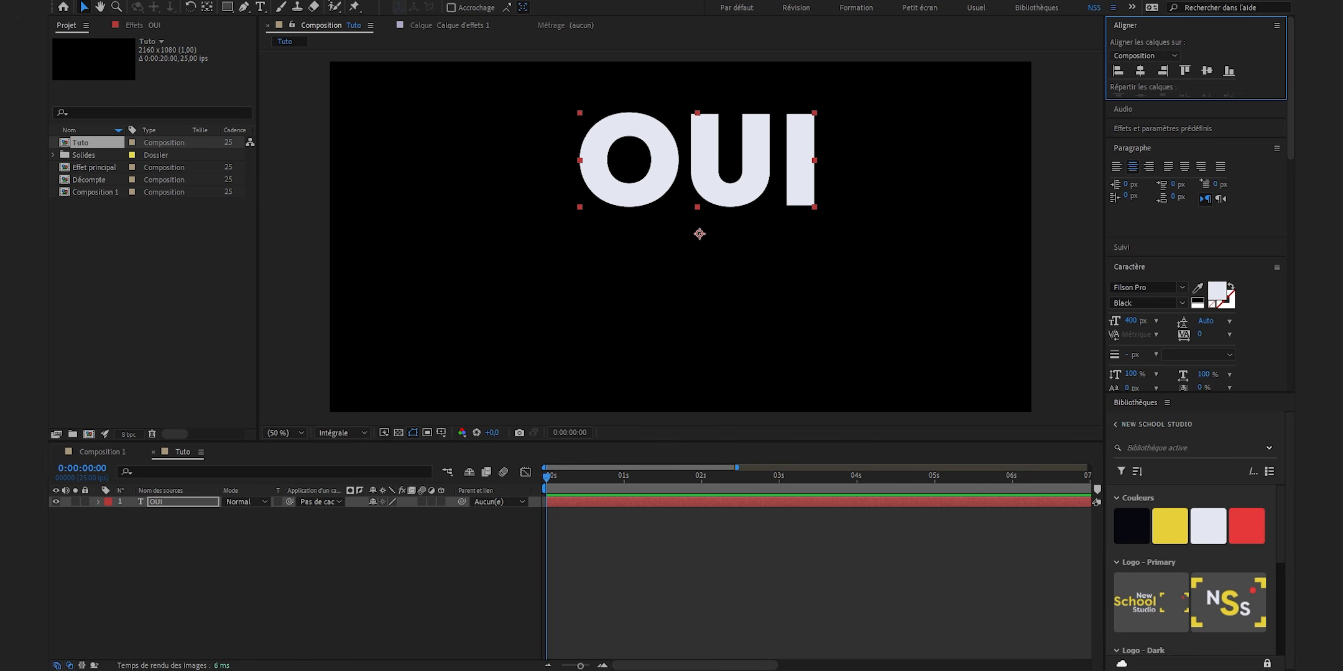
- Center the OUI text horizontally and vertically in the composition, and center its anchor point on the text
click(370, 84)
click(1140, 72)
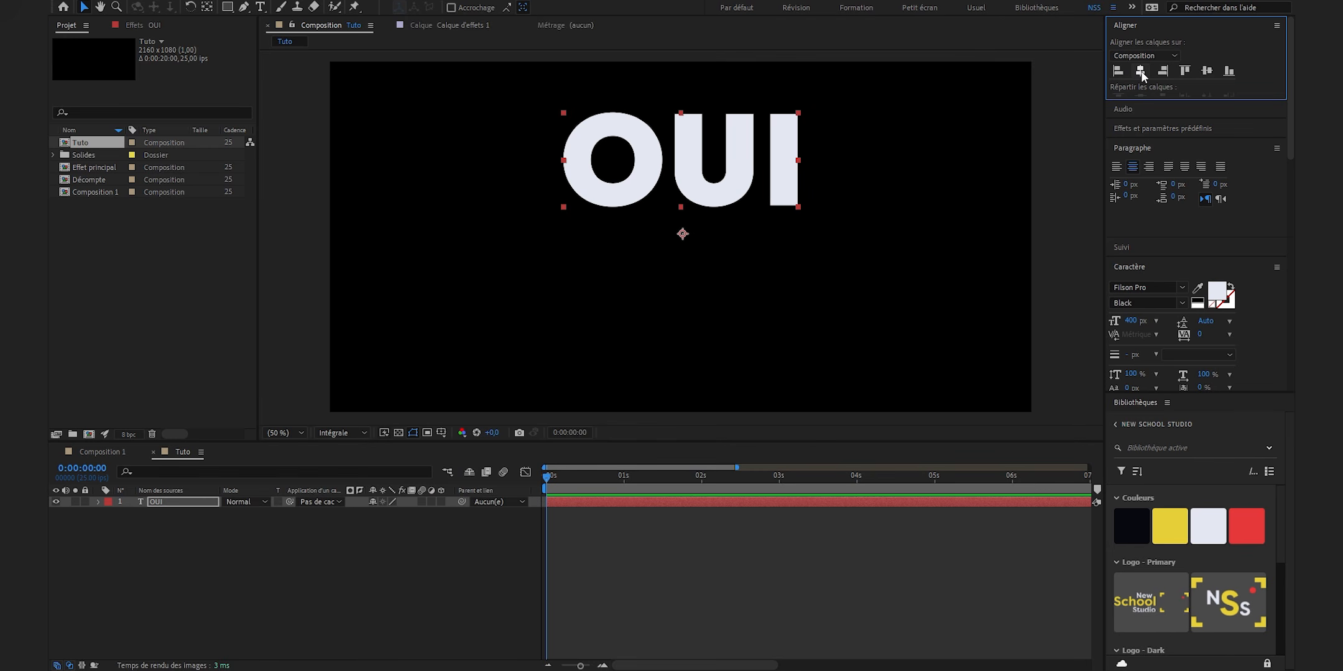
click(1206, 71)
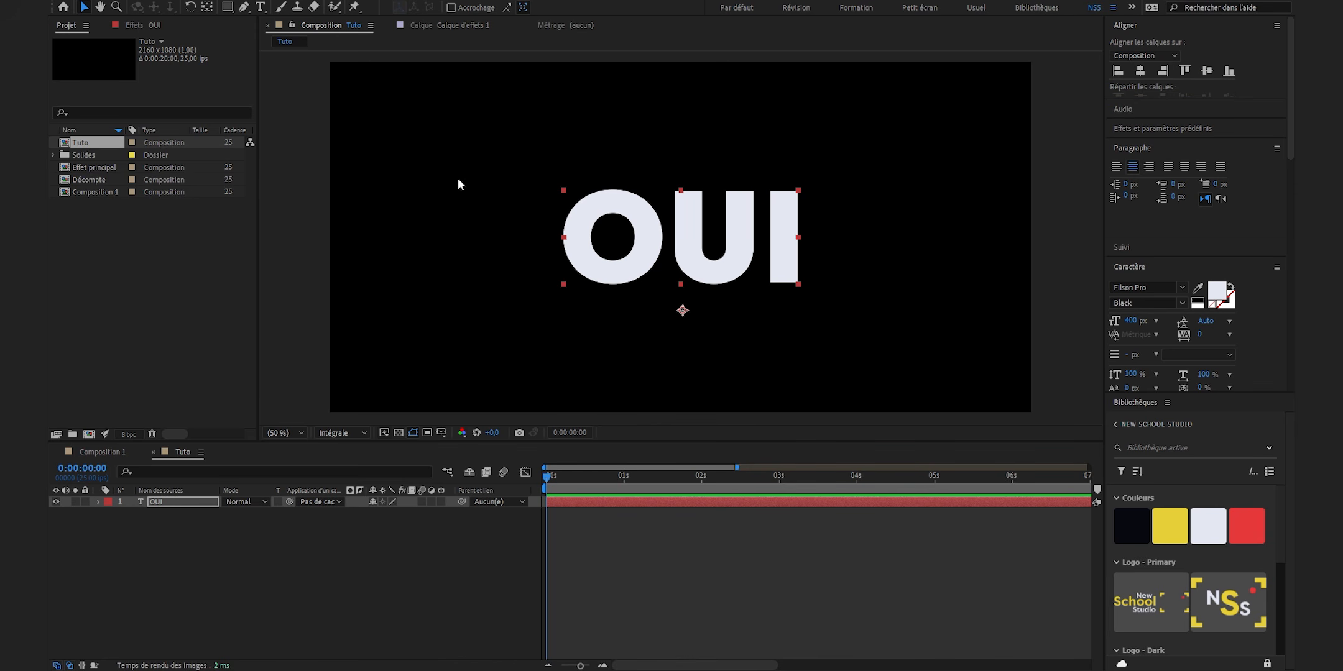
click(207, 8)
key(ctrl+alt+Home)
click(274, 548)
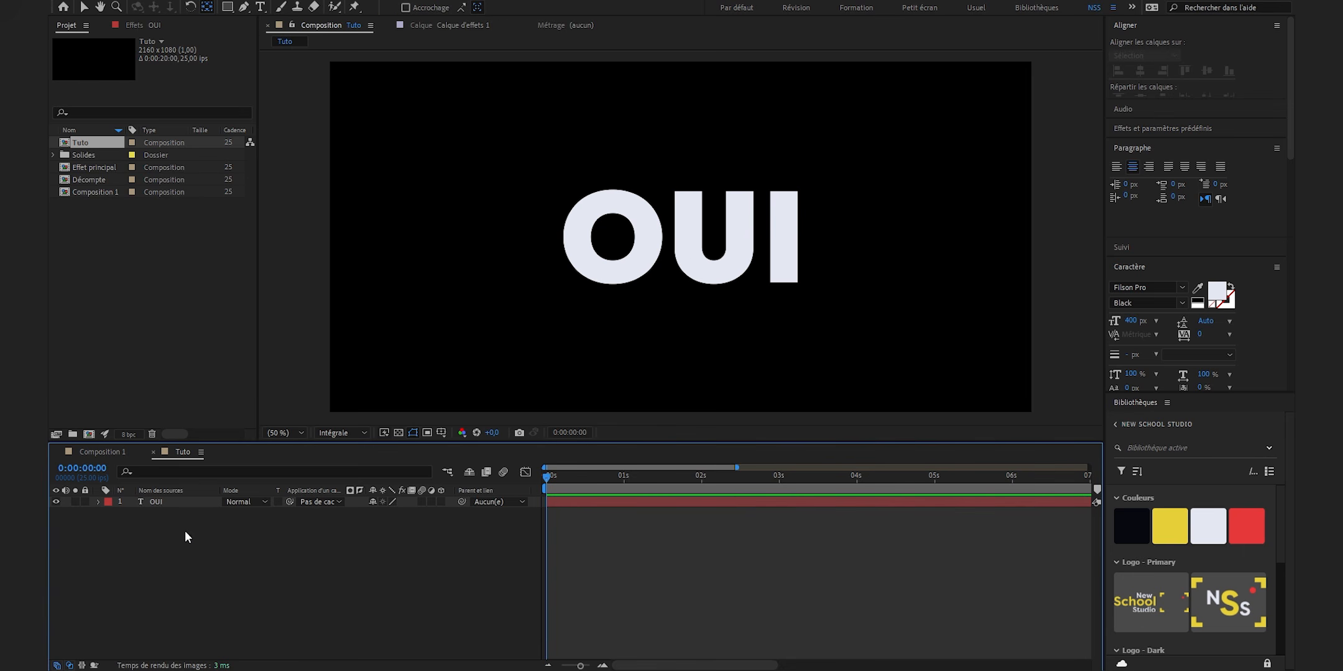
- Duplicate the OUI text layer, replacing the copy's text with NON, and hide the new layer
click(180, 502)
key(ctrl+d)
click(762, 210)
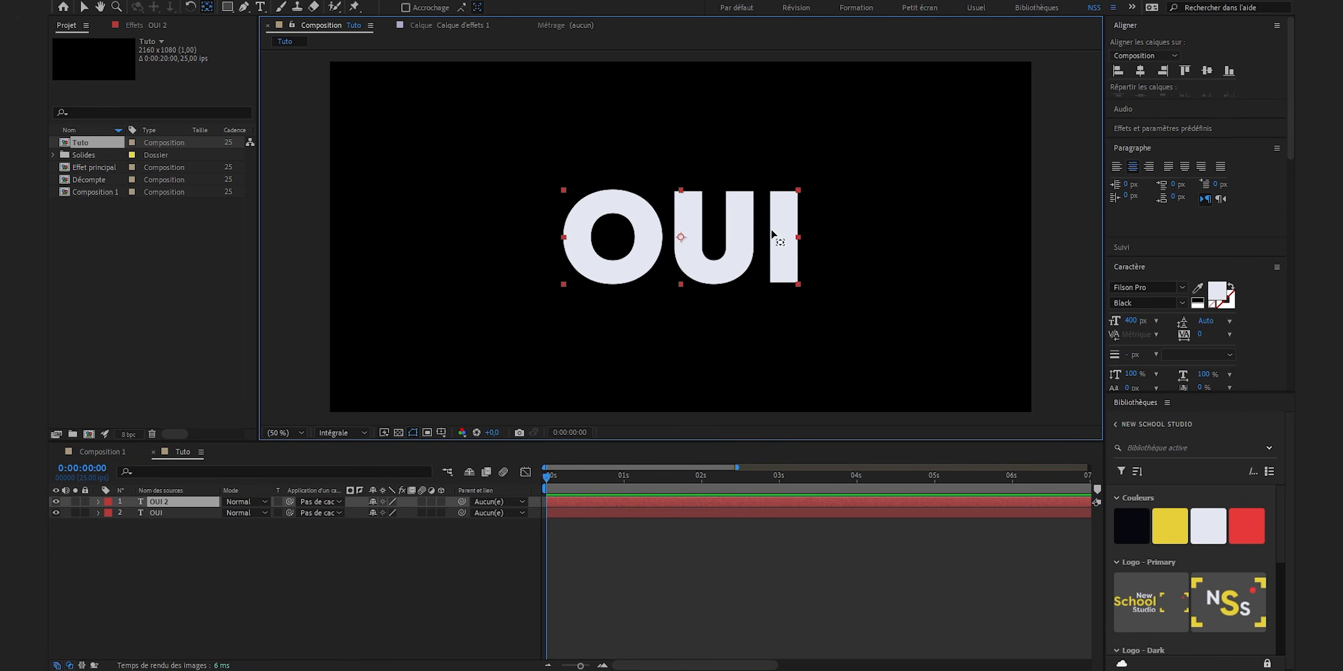
double_click(636, 238)
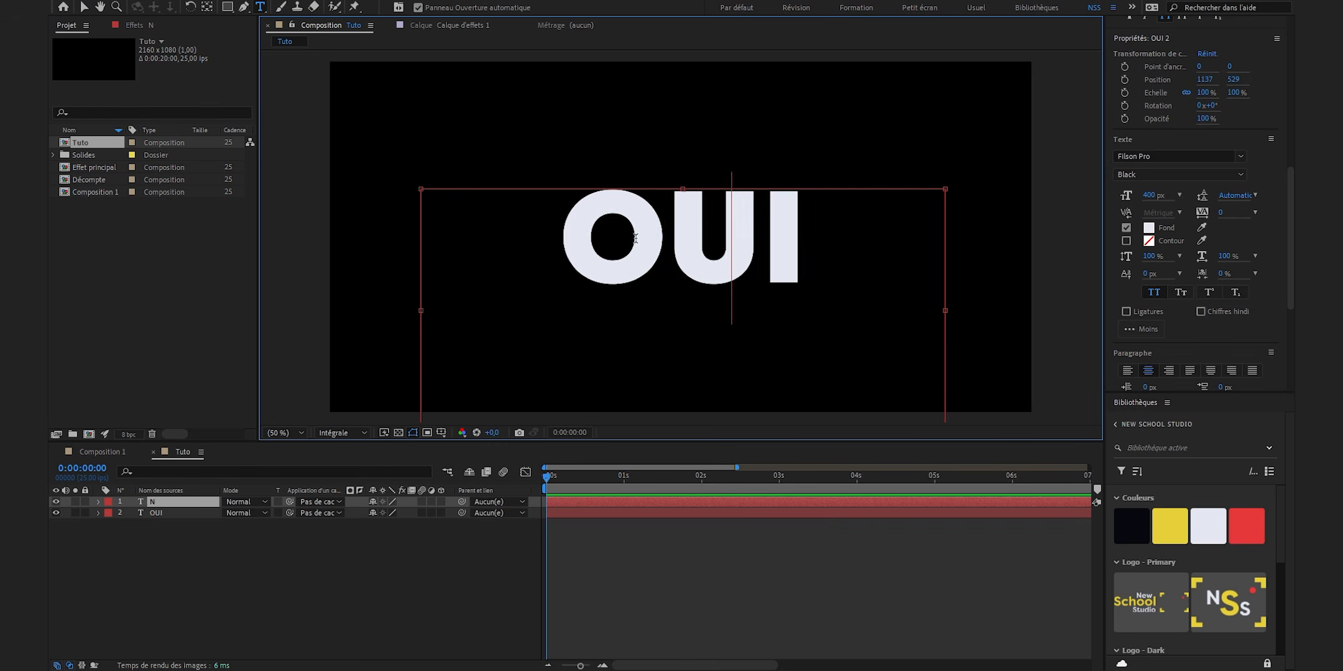
text(NON)
click(571, 562)
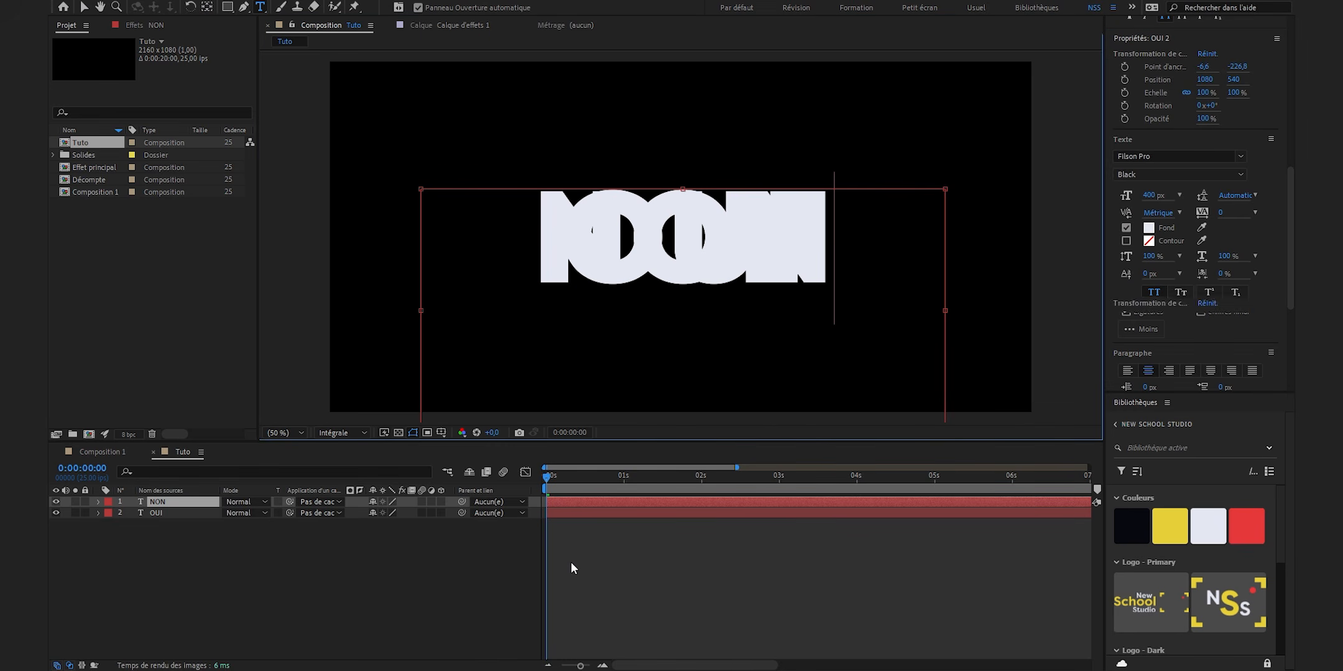
click(55, 502)
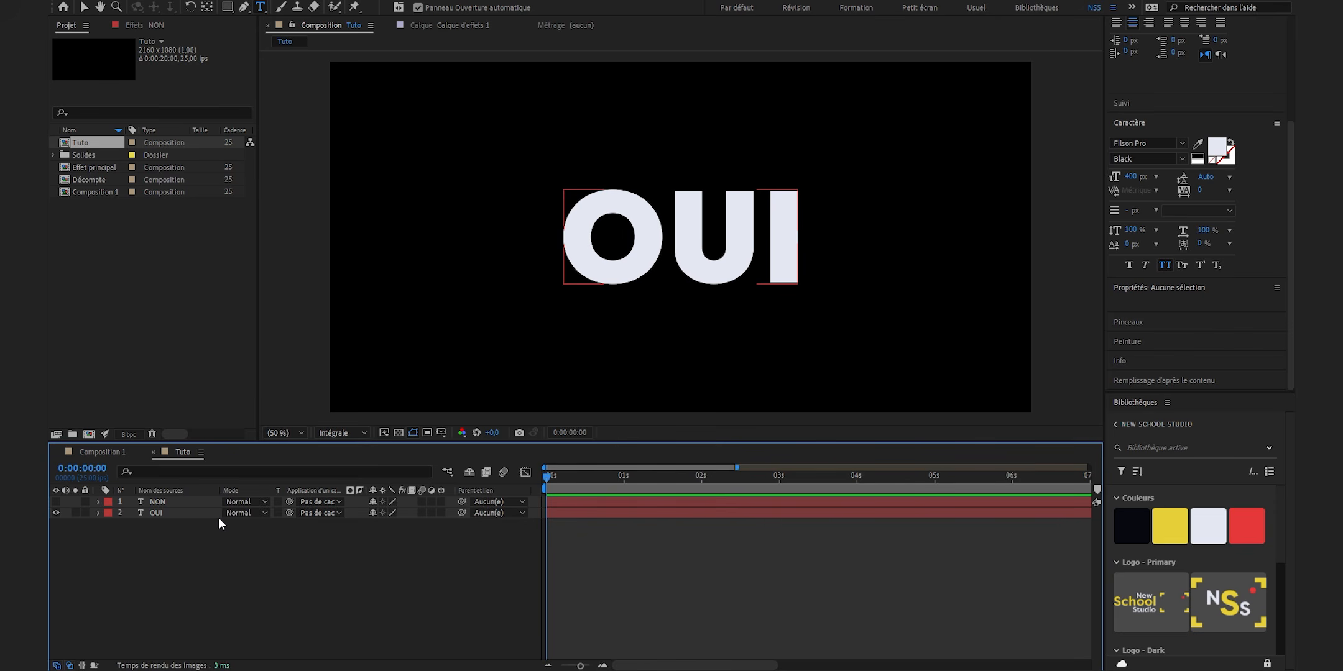
- Add opacity keyframes at 1 second on both text layers, with NON at 0% and OUI at 100%
click(626, 481)
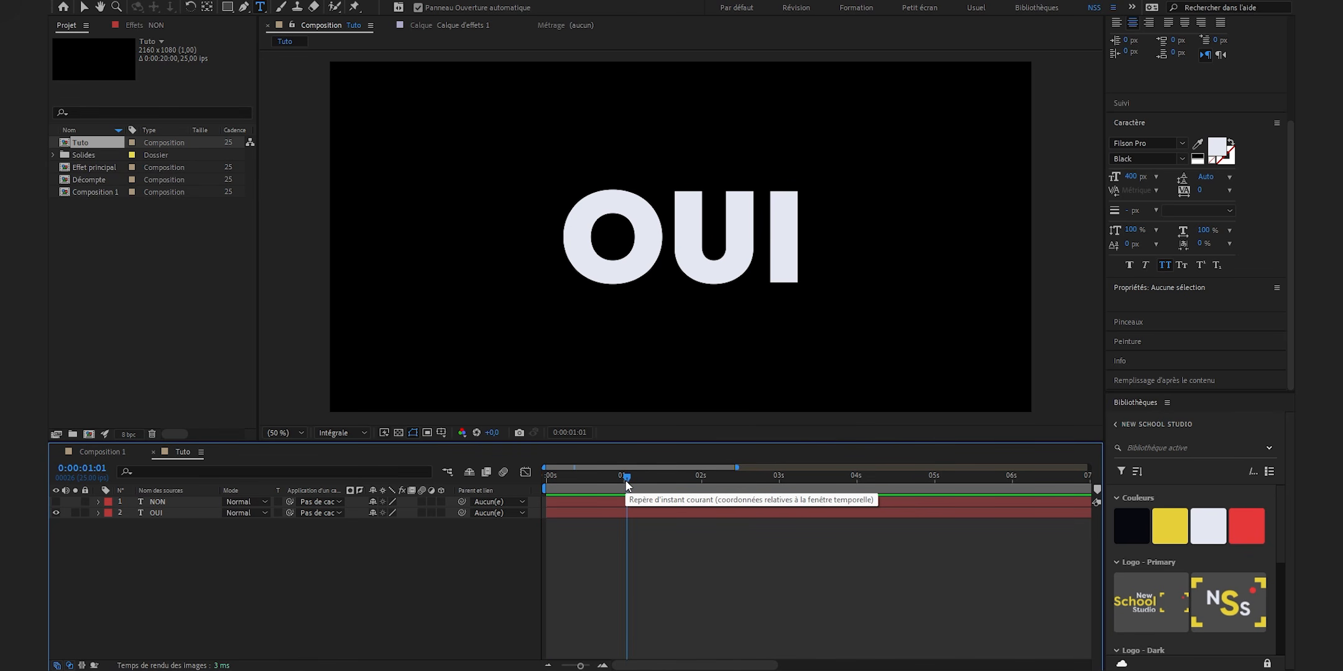
click(626, 480)
key(t)
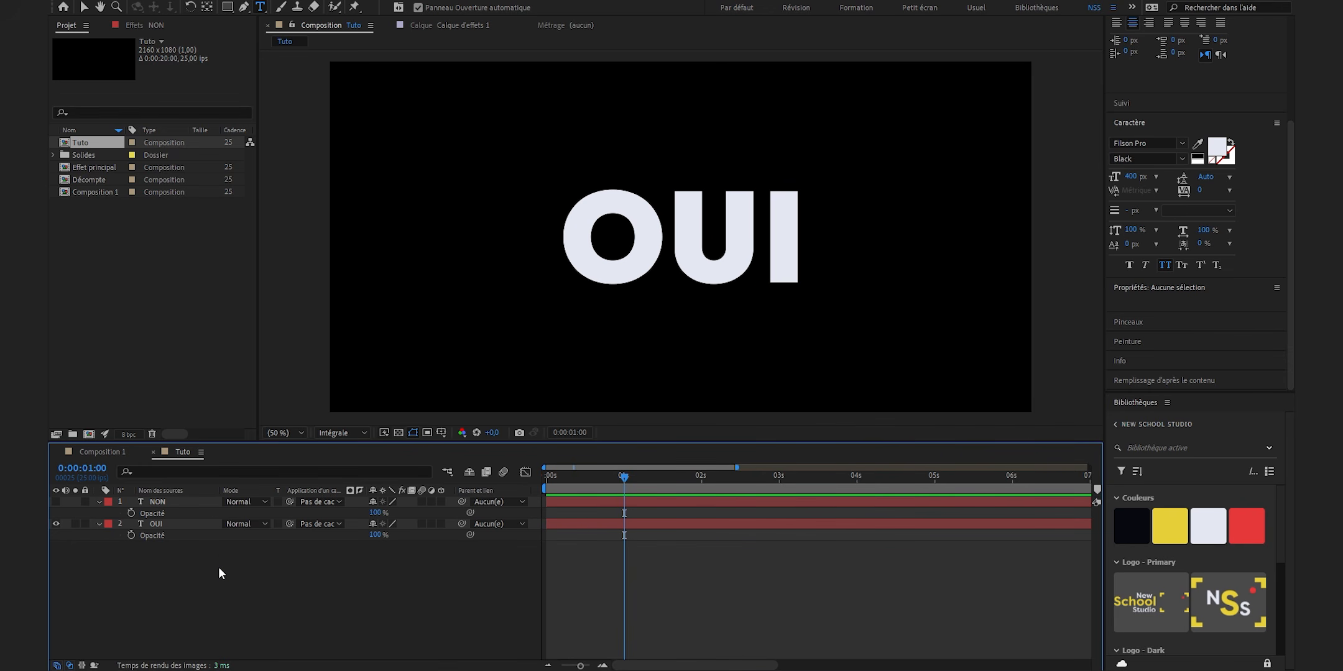
click(131, 513)
click(131, 535)
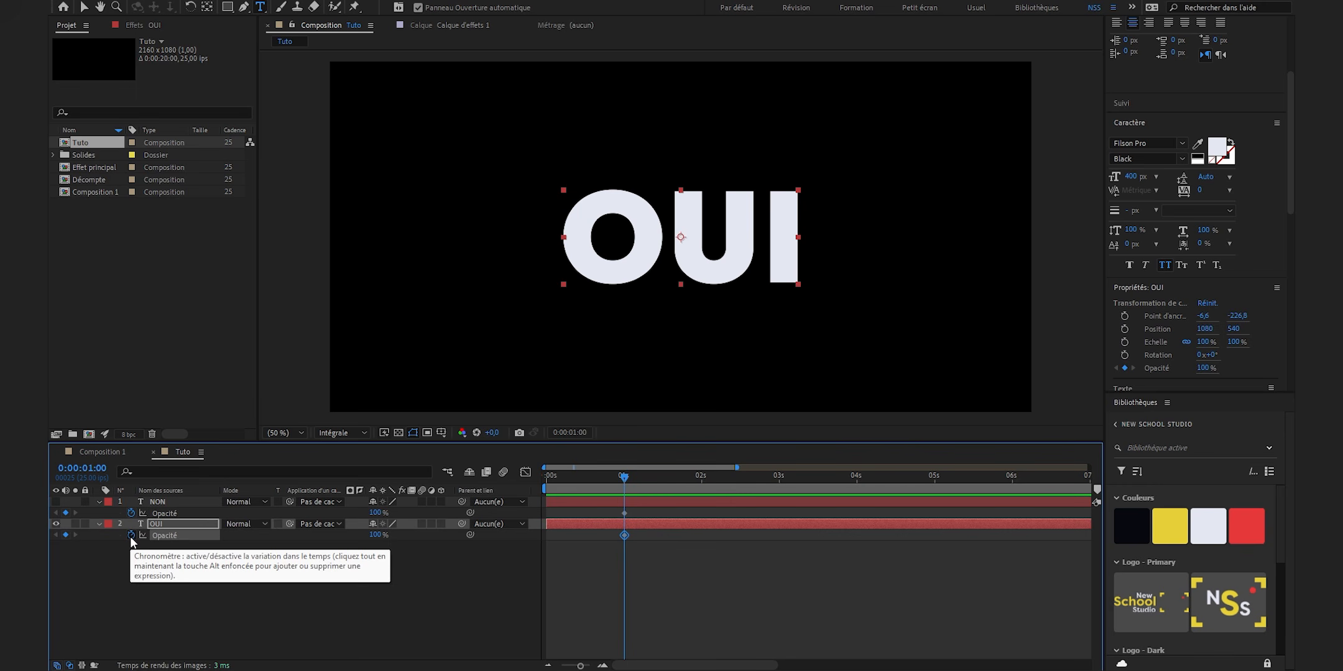
click(372, 580)
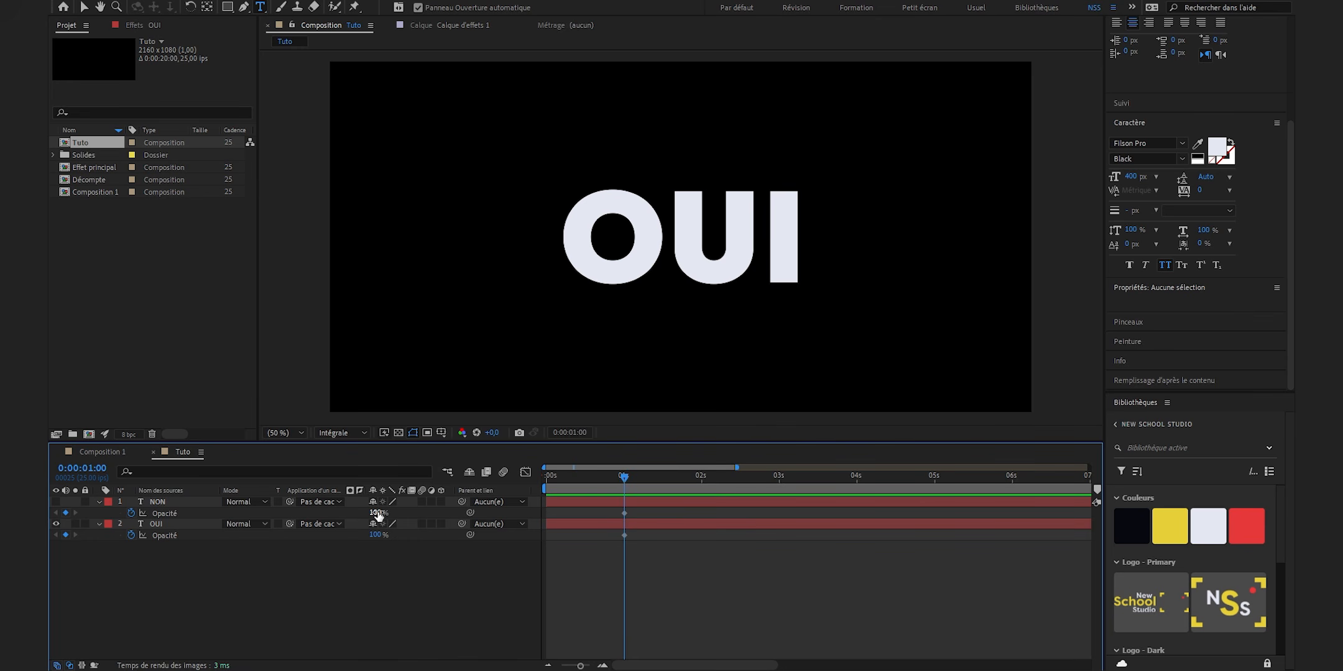
drag(377, 515, 213, 516)
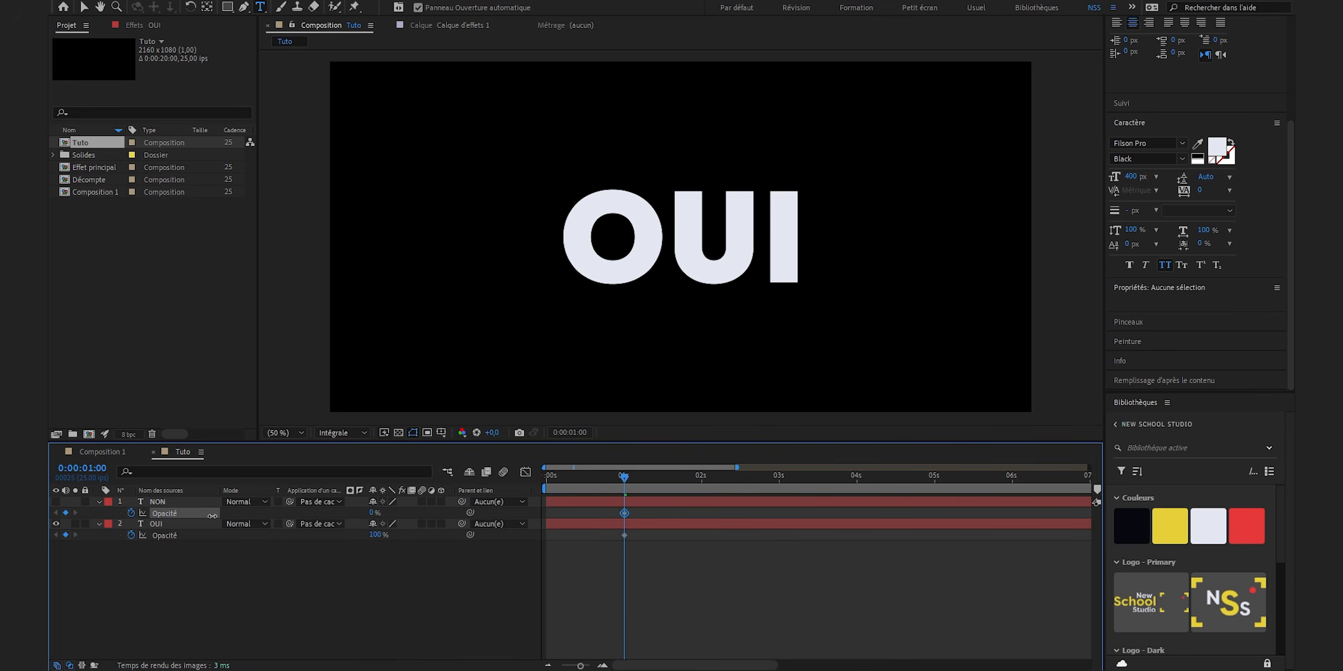
- Keyframe the opacity at 3 seconds to 100% for NON and 0% for OUI
click(781, 478)
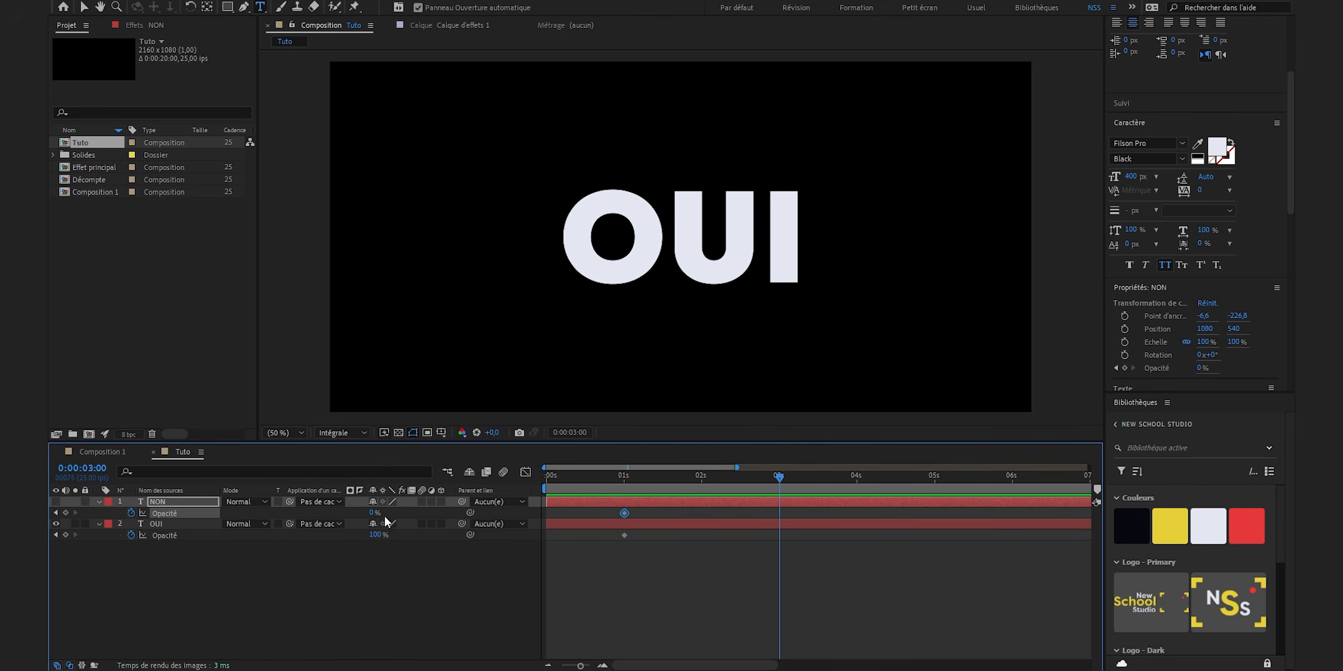
drag(372, 513, 564, 521)
drag(376, 534, 236, 536)
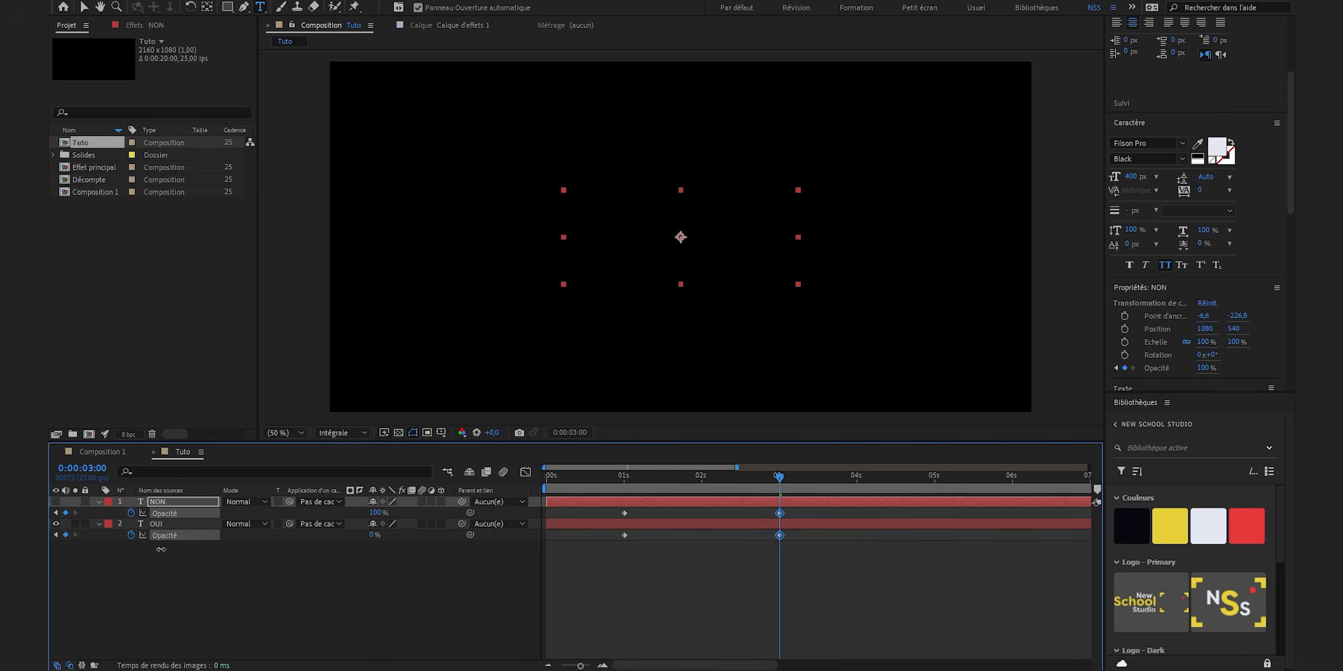
- Play the OUI-to-NON opacity crossfade from the start, ending at the 2-second mark
click(739, 588)
key(Home)
key(space)
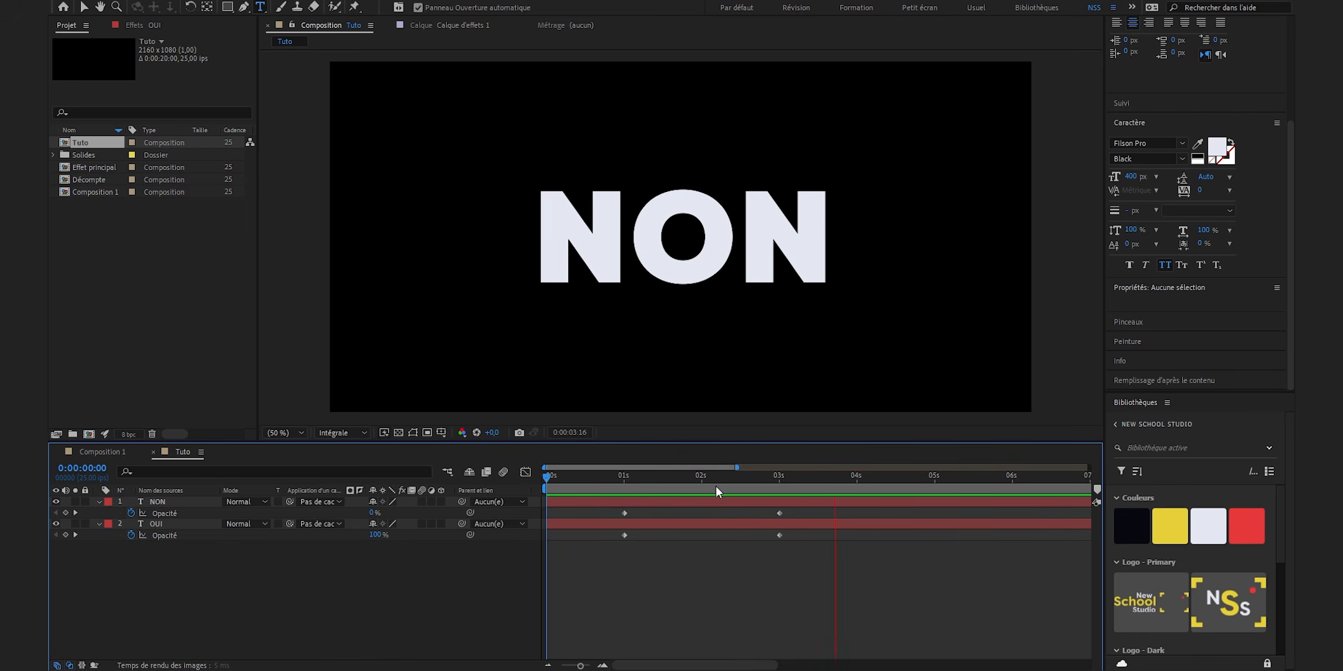
click(702, 483)
- Create an adjustment layer (Calque d'effets) above both texts and apply the Flou gaussien effect to it
right_click(180, 589)
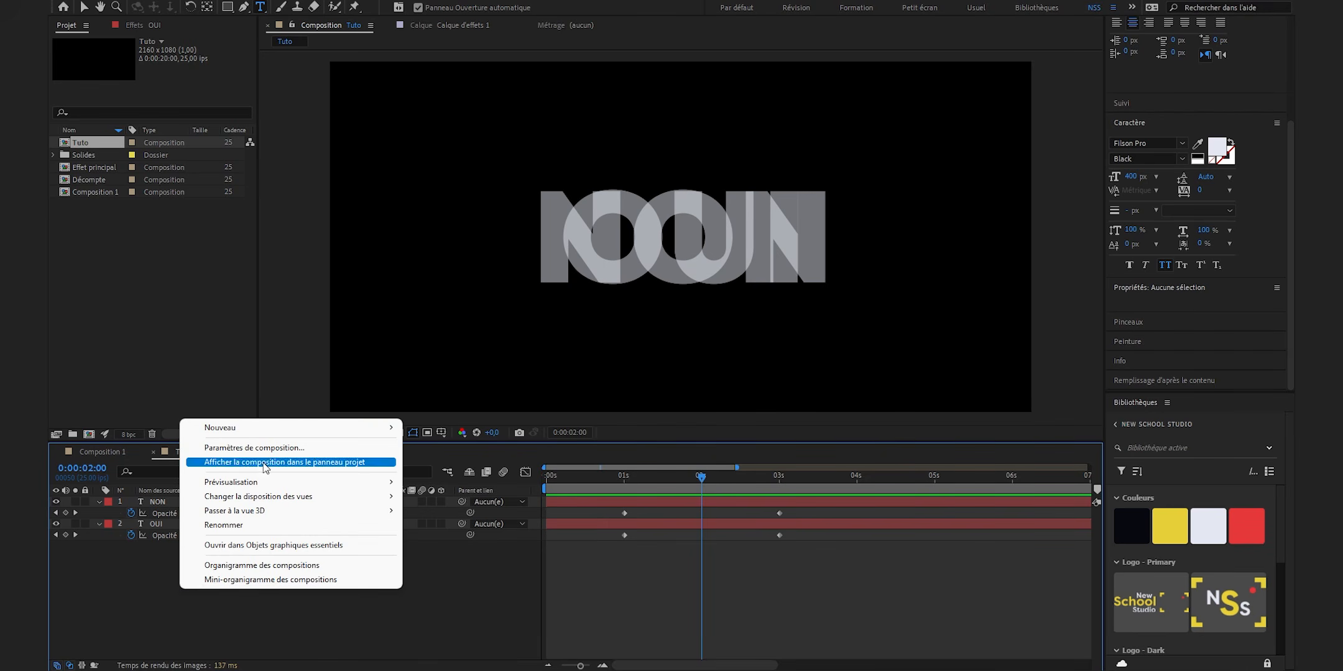
mouse_move(337, 430)
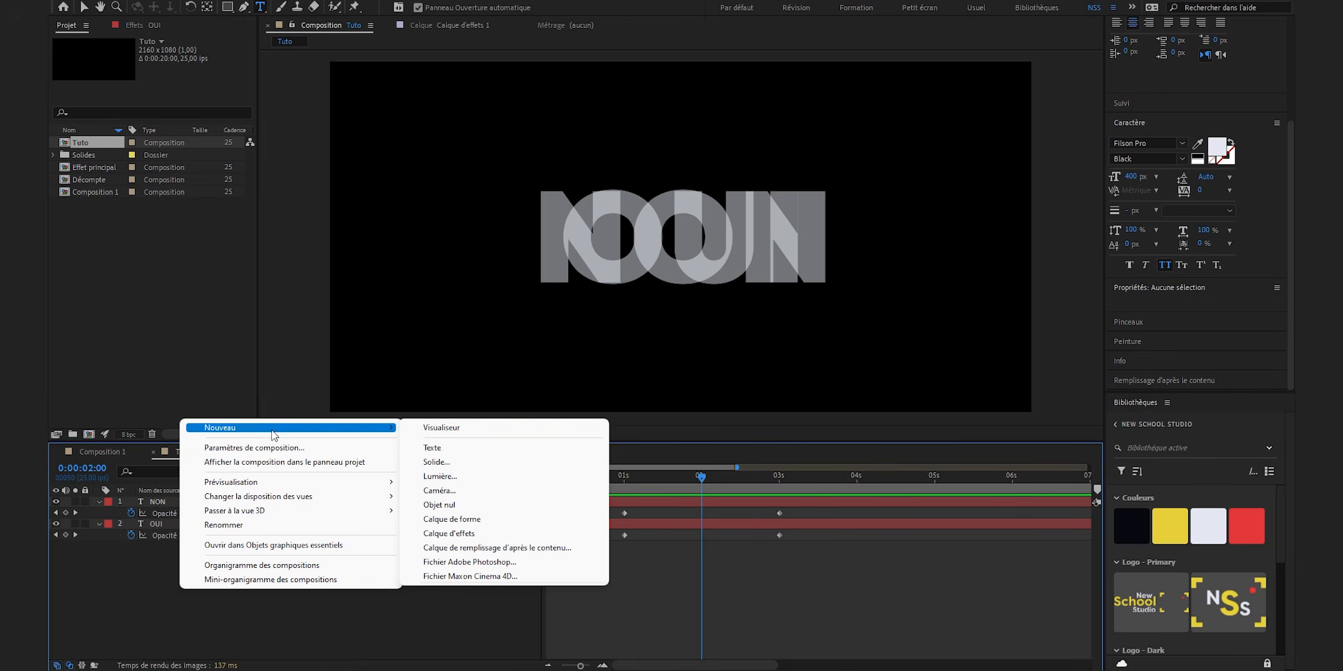
click(450, 533)
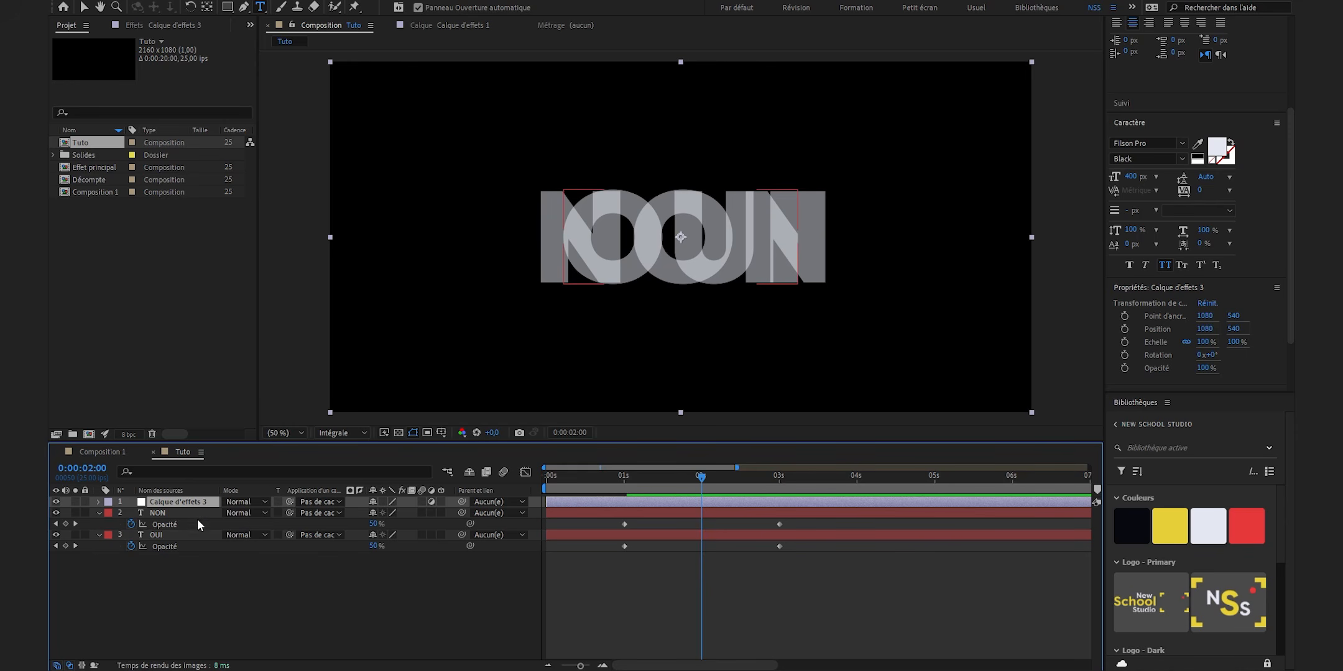
key(ctrl+5)
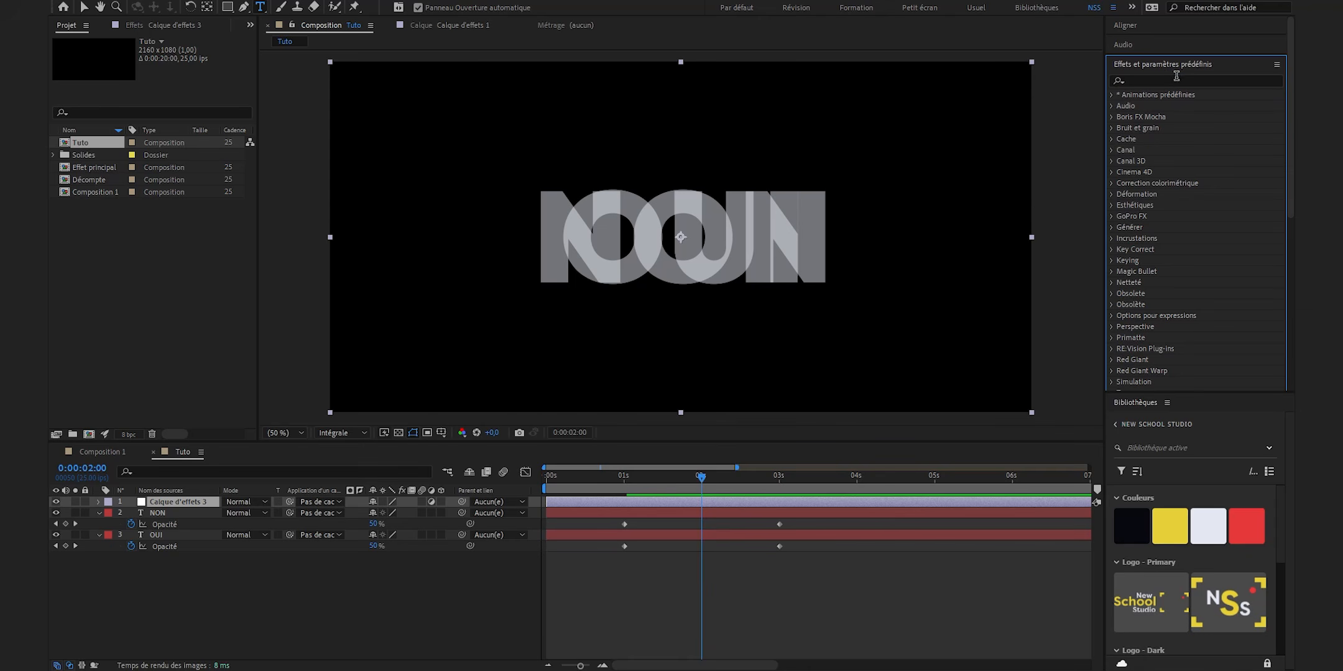
click(1177, 77)
text(flou)
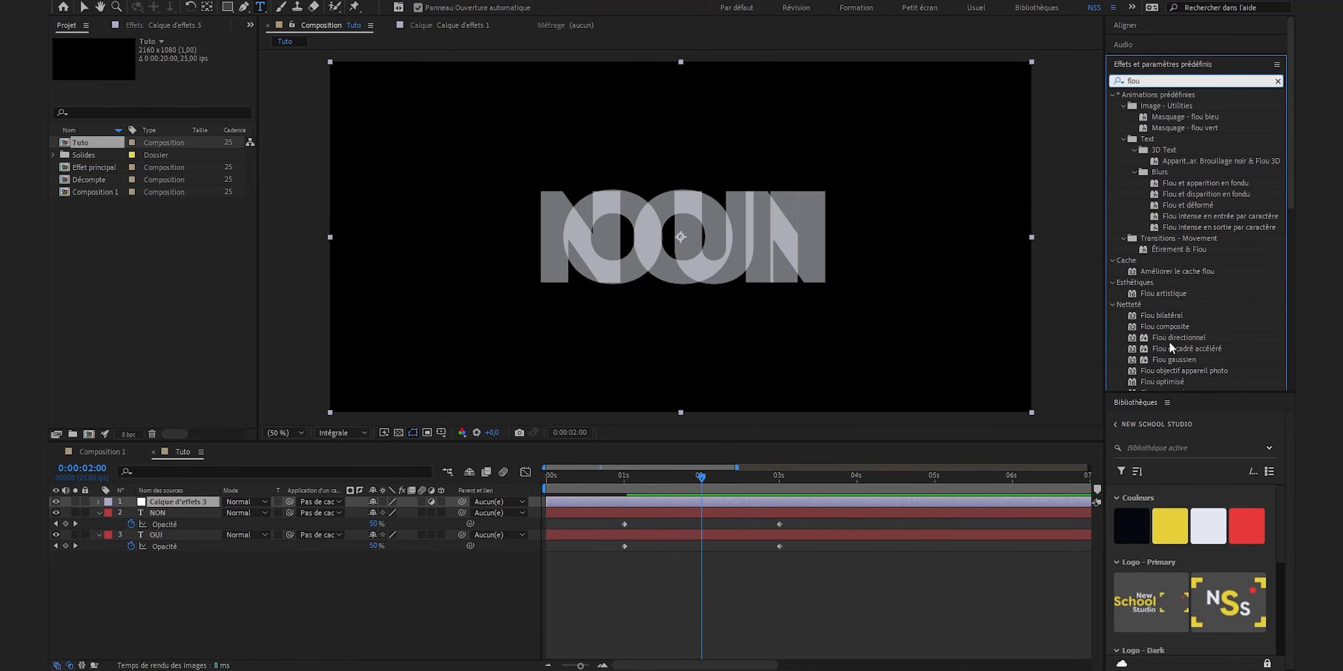
drag(1179, 361, 763, 501)
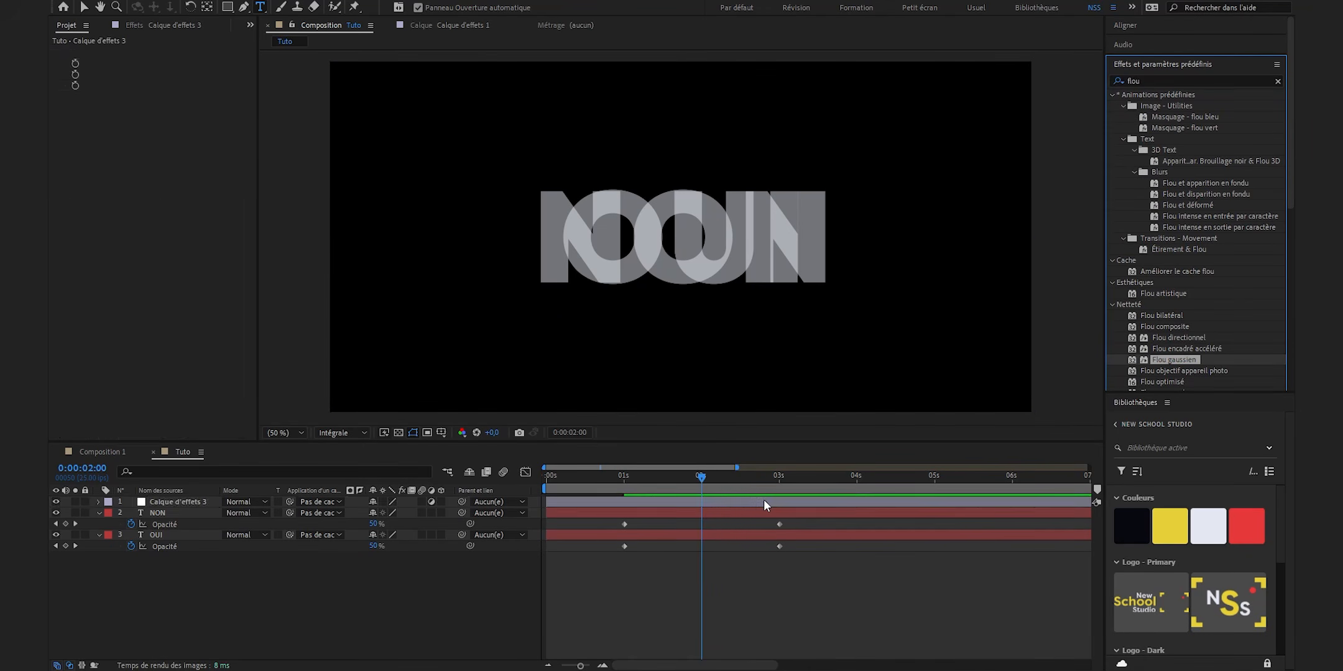
- Keyframe the Gaussian blur at 0 at 1 second and 100 at 2 seconds, with edge pixel repetition turned off
click(624, 478)
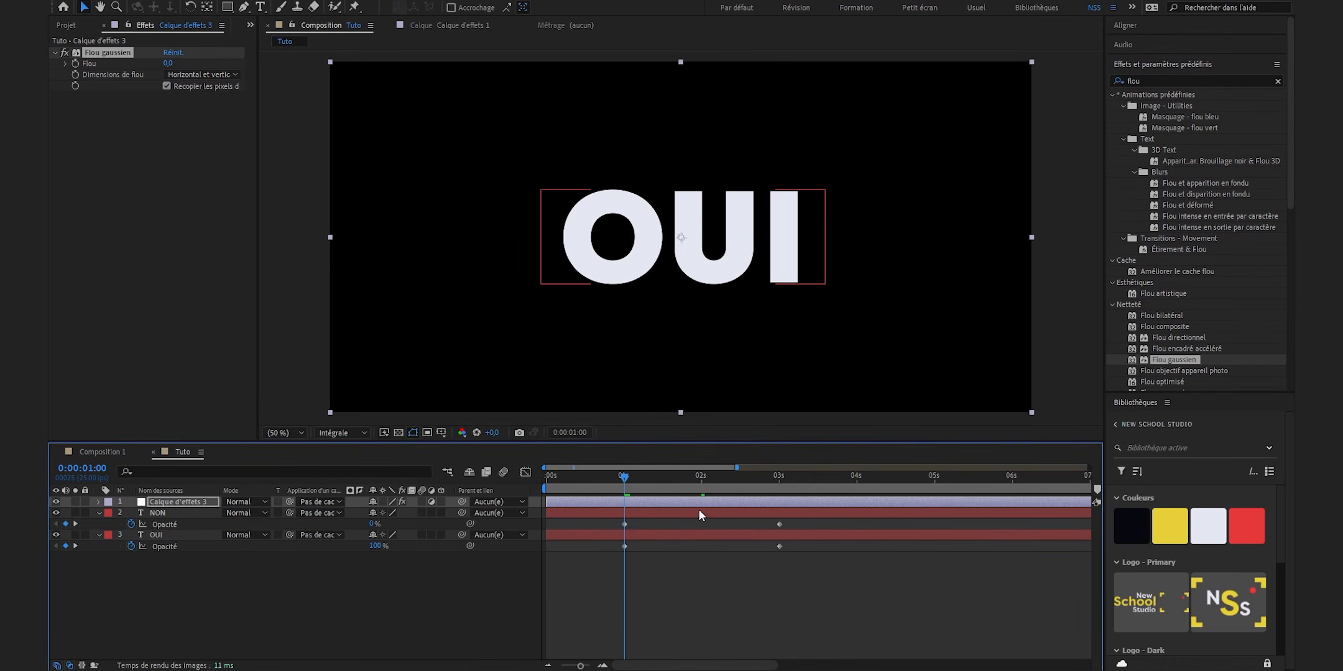
click(76, 64)
click(700, 478)
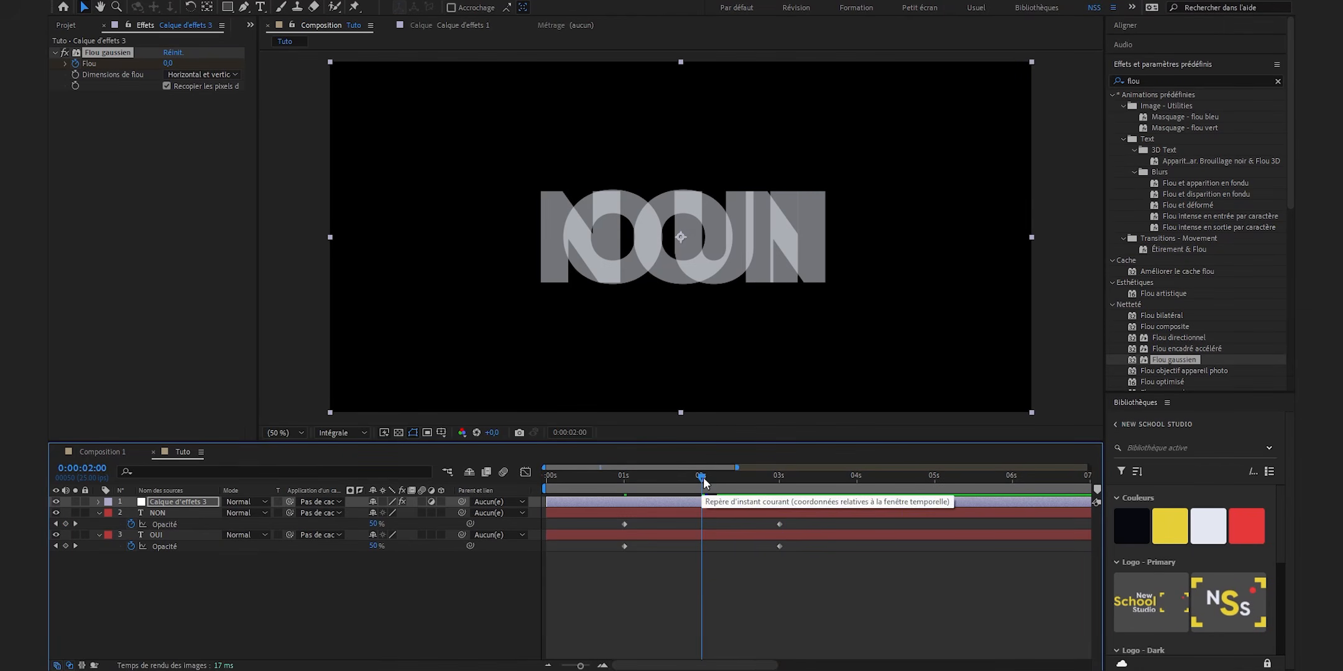
click(167, 63)
text(10)
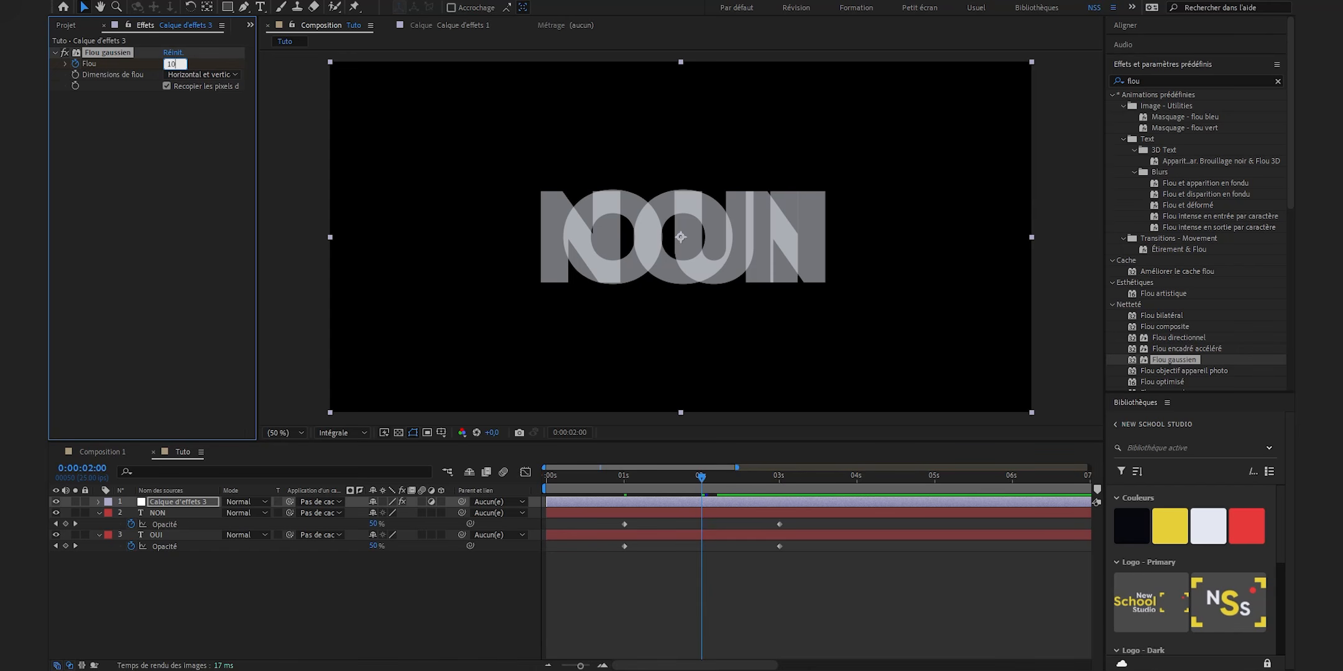
text(0)
key(Return)
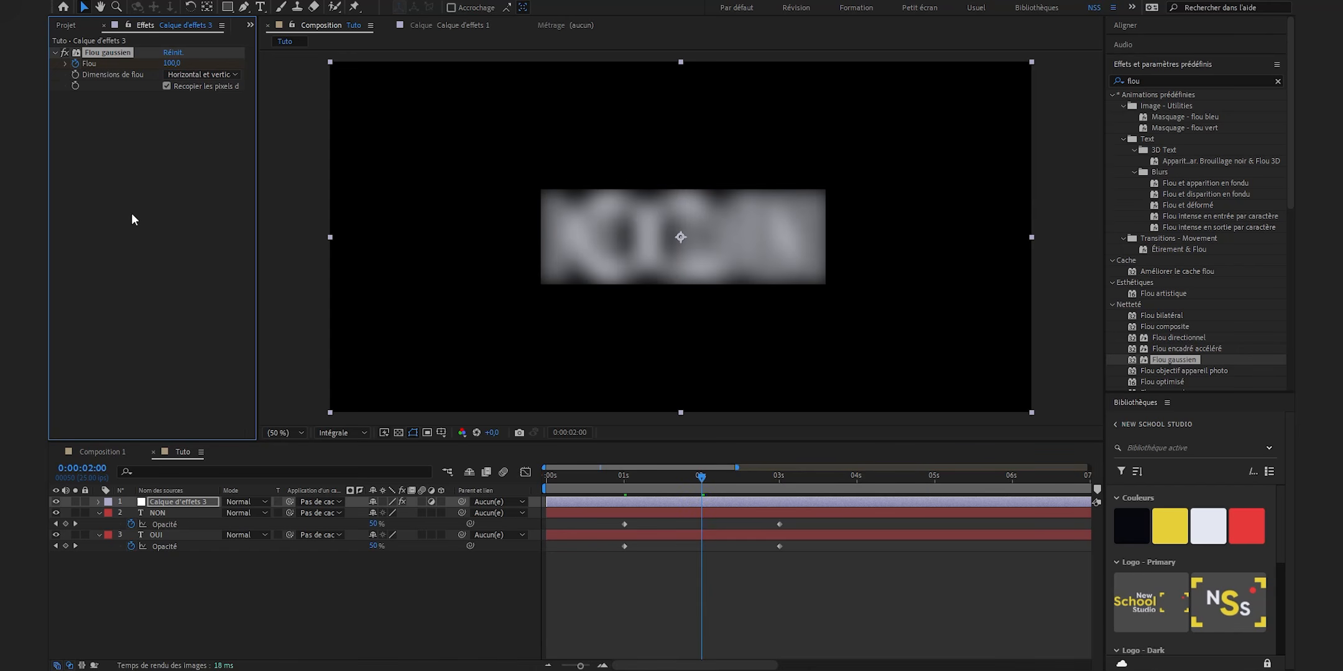
click(166, 86)
- Keyframe the adjustment layer's Gaussian blur to 0 at 3 seconds
click(781, 478)
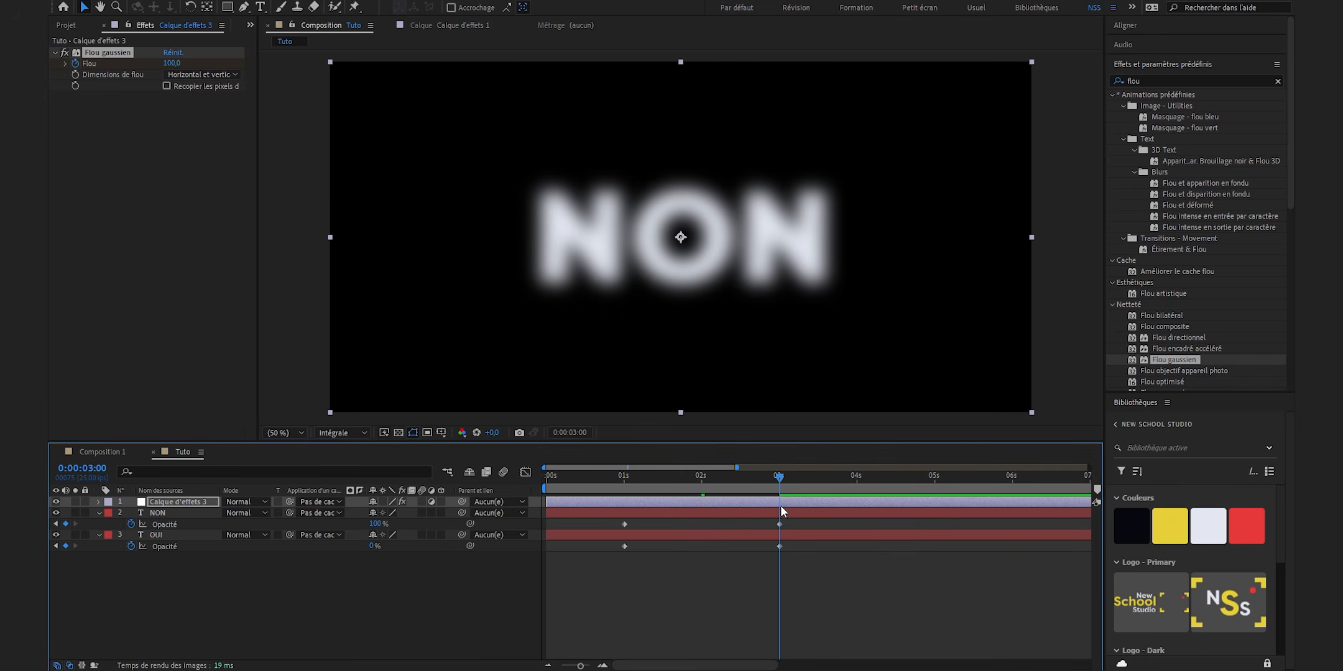
click(173, 61)
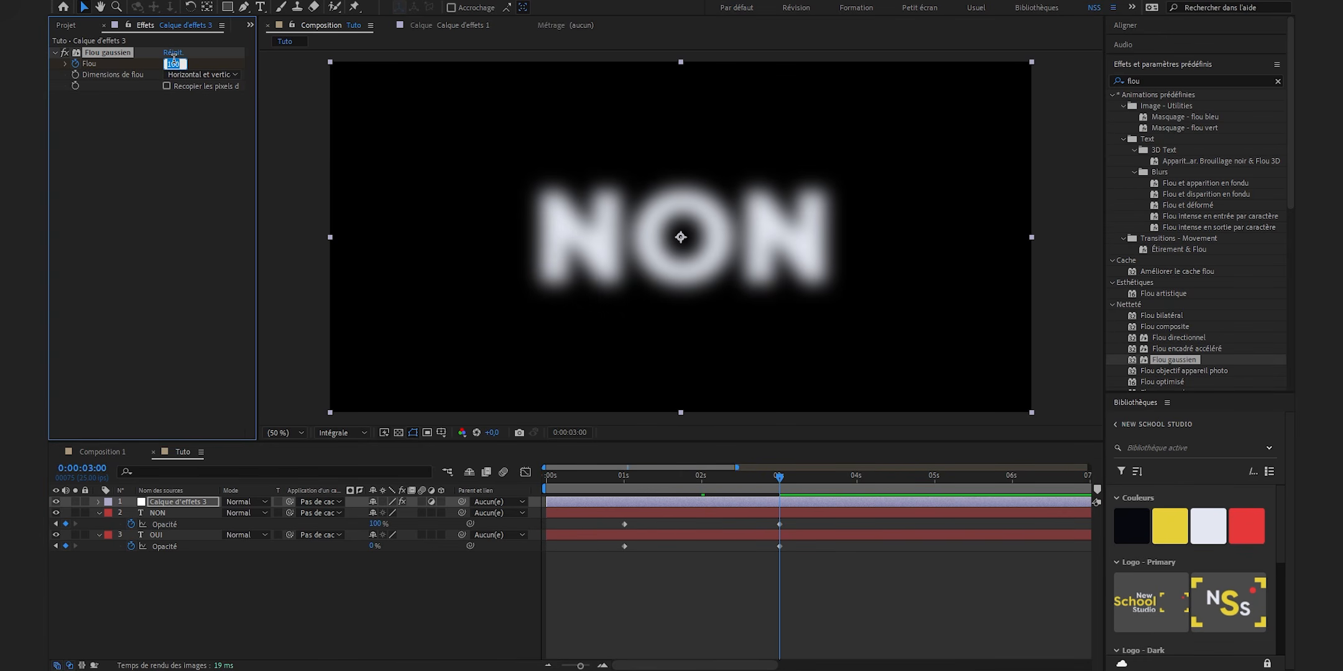
text(0)
key(Return)
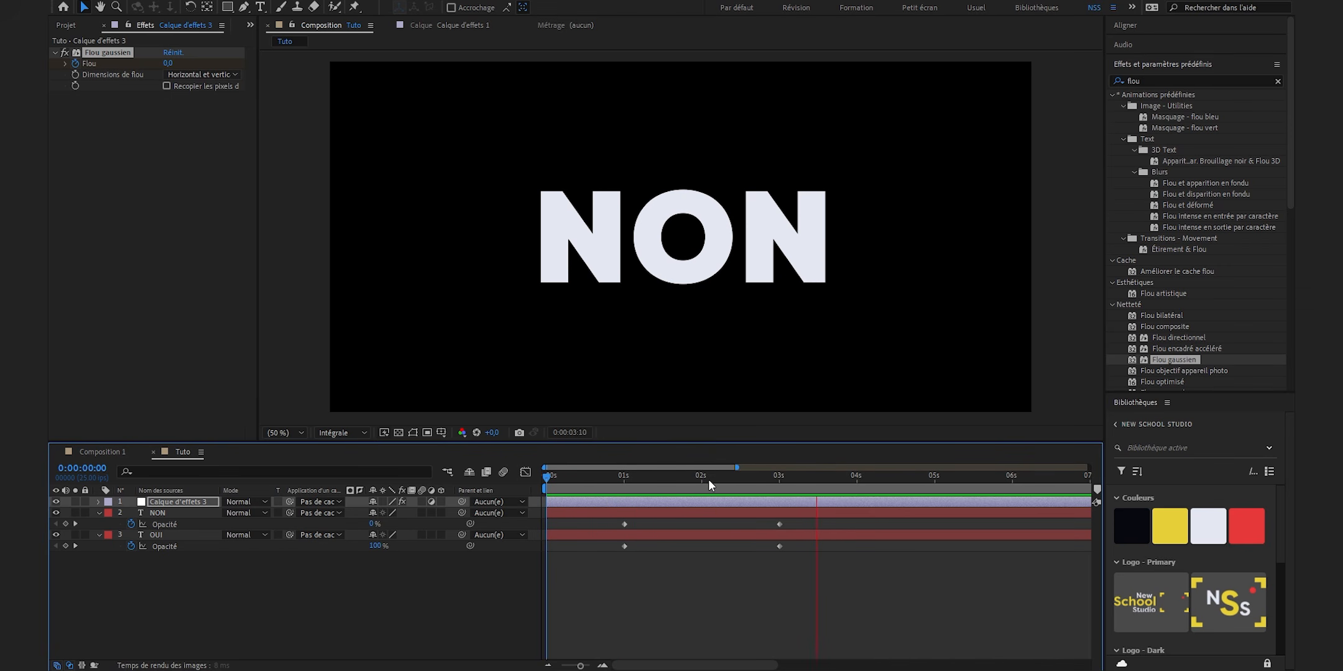
- Go to the 2-second mark and apply the Niveaux effect to the adjustment layer
click(702, 477)
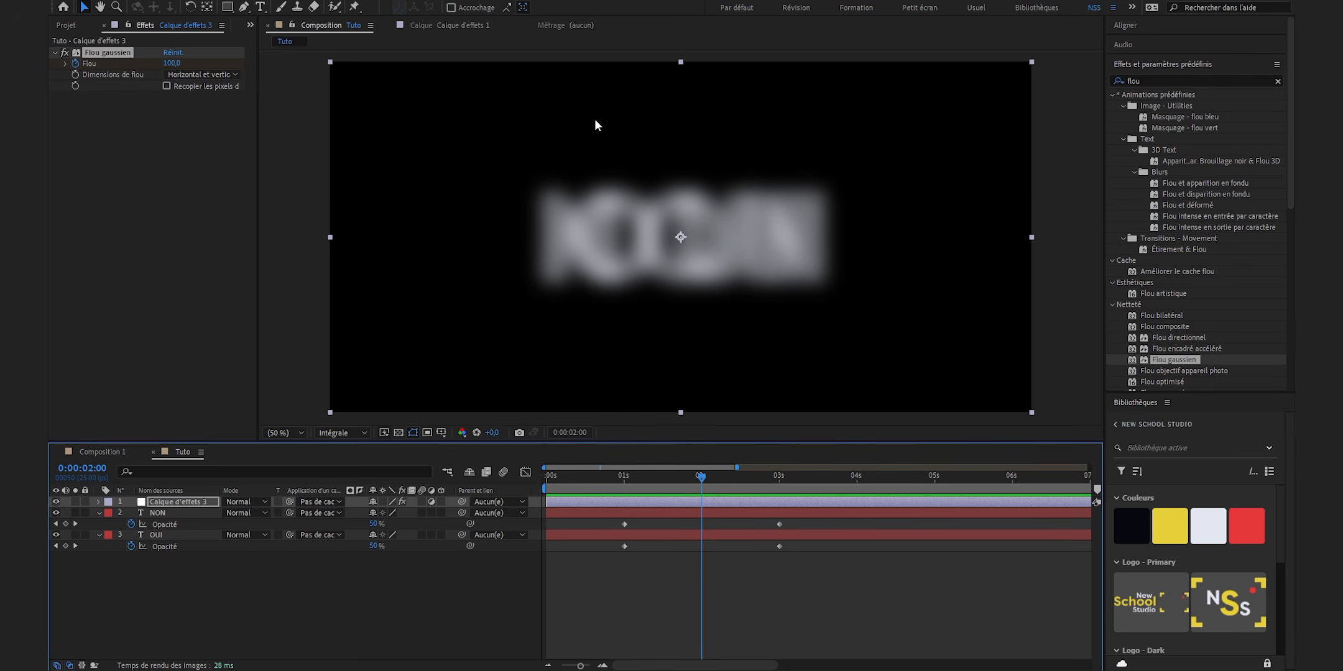
click(1277, 82)
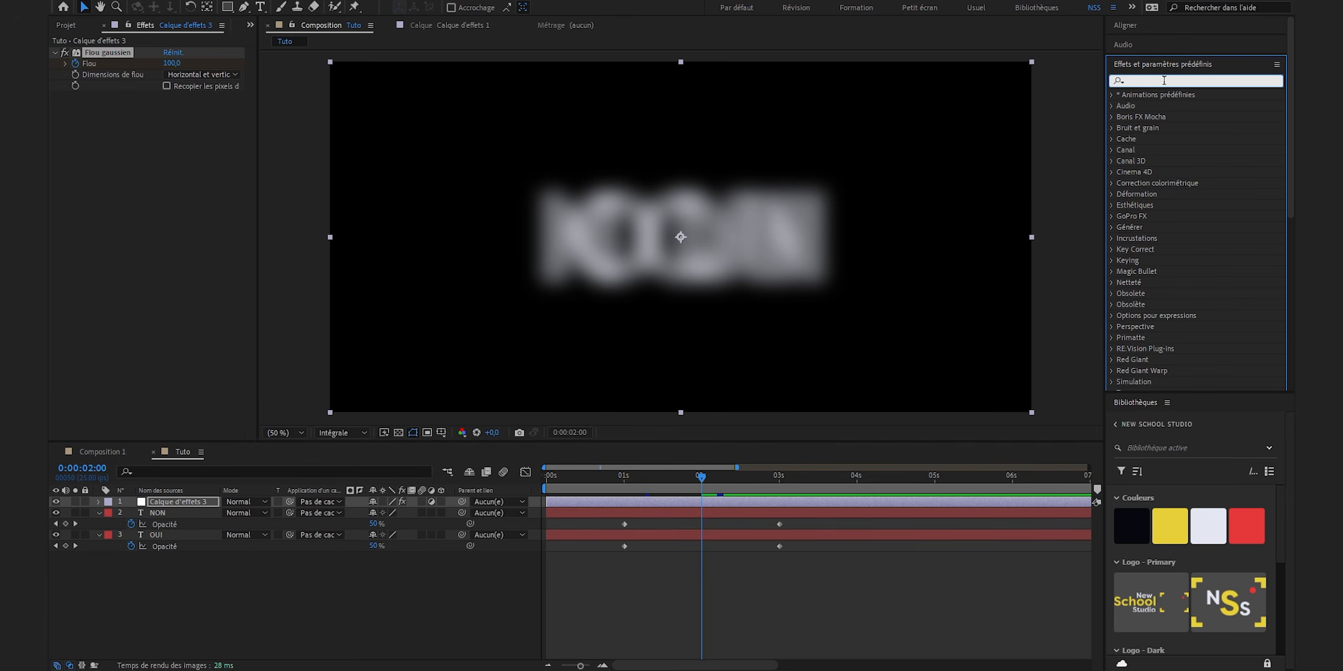
text(niveau)
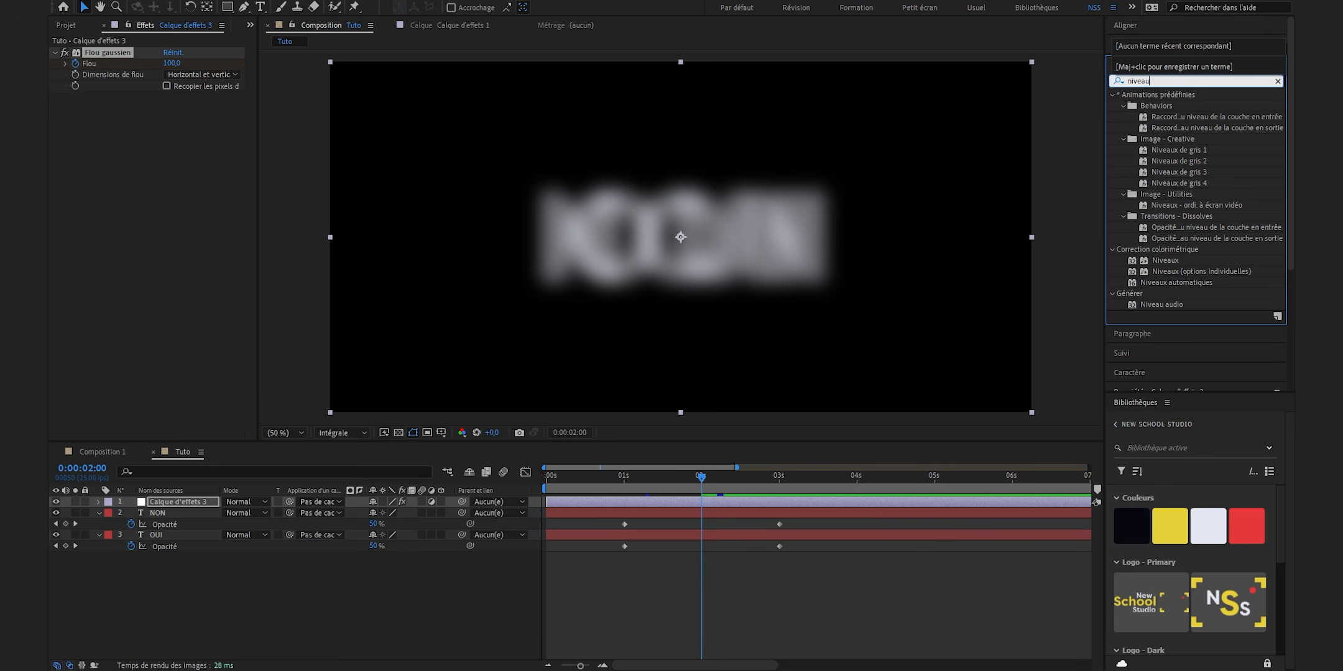
drag(1165, 261, 833, 503)
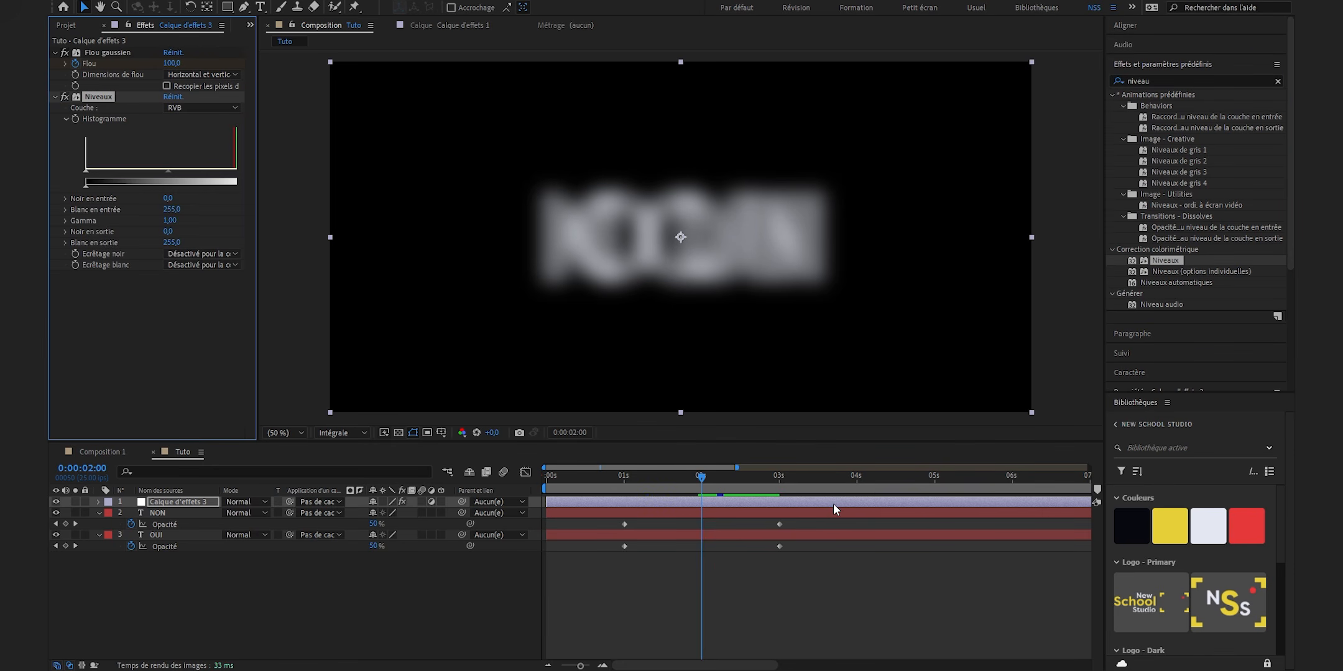
- Set the Niveaux channel to Alpha, with both its input black and input white at 126
click(202, 108)
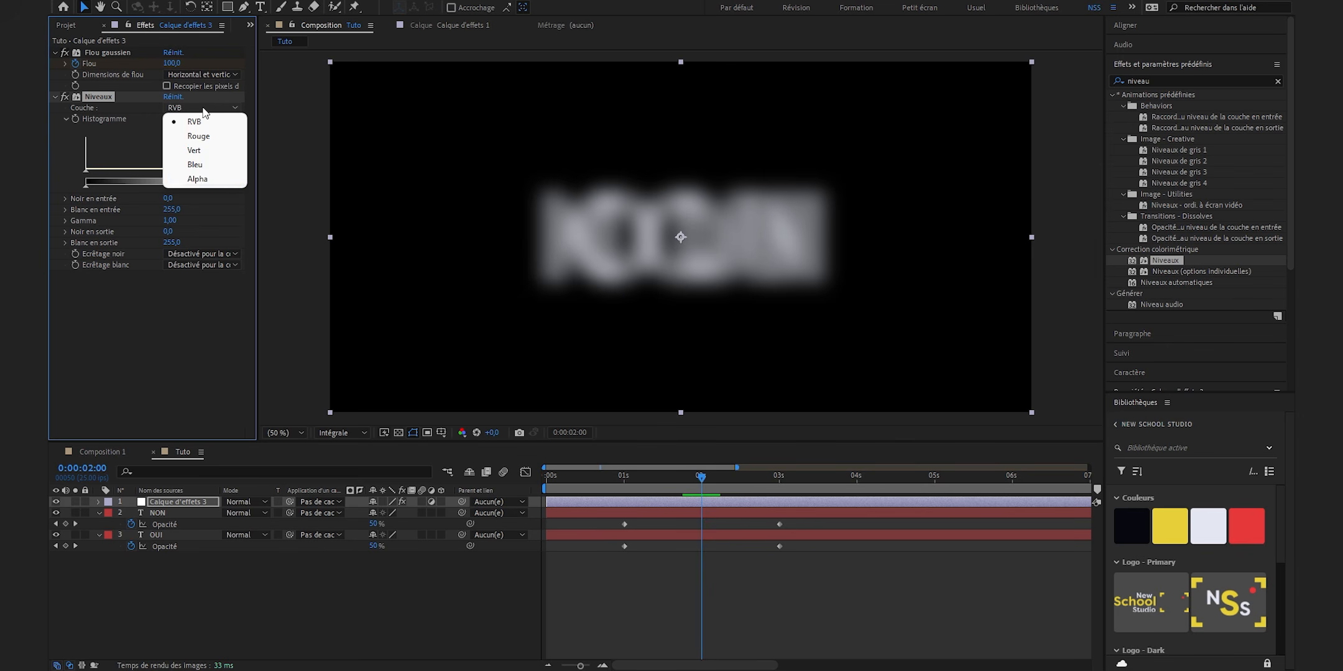
click(211, 180)
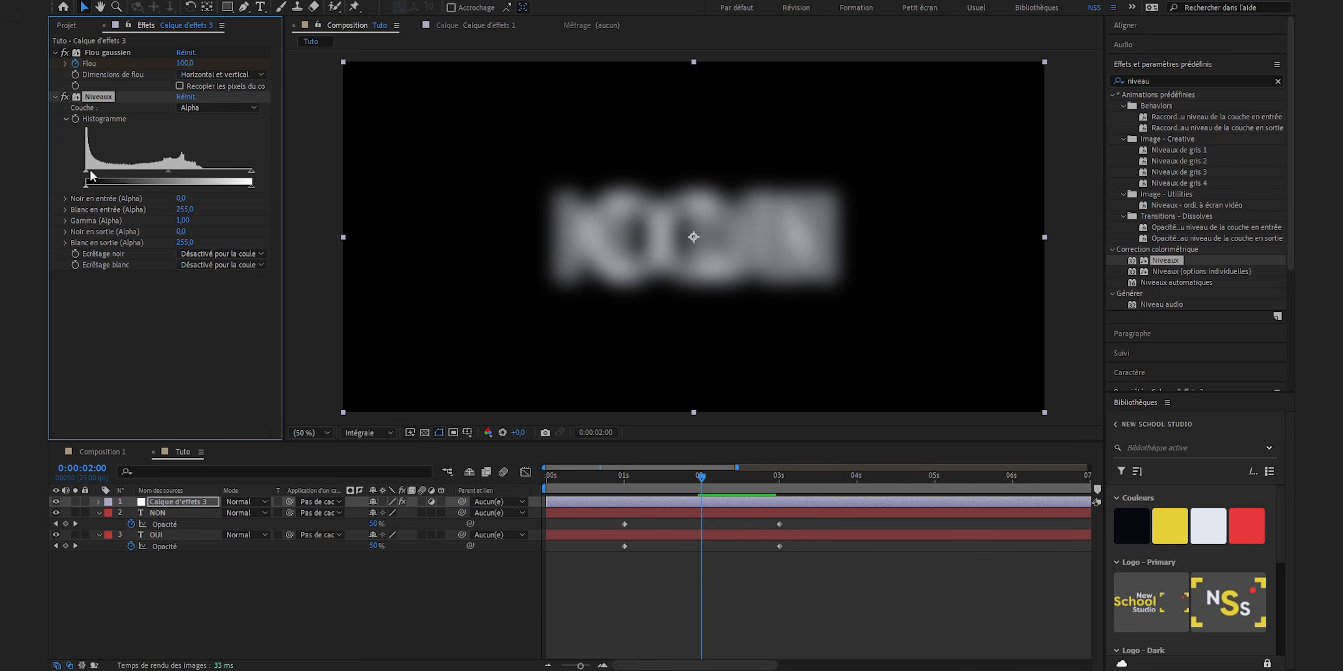
drag(252, 171, 180, 180)
drag(85, 171, 166, 172)
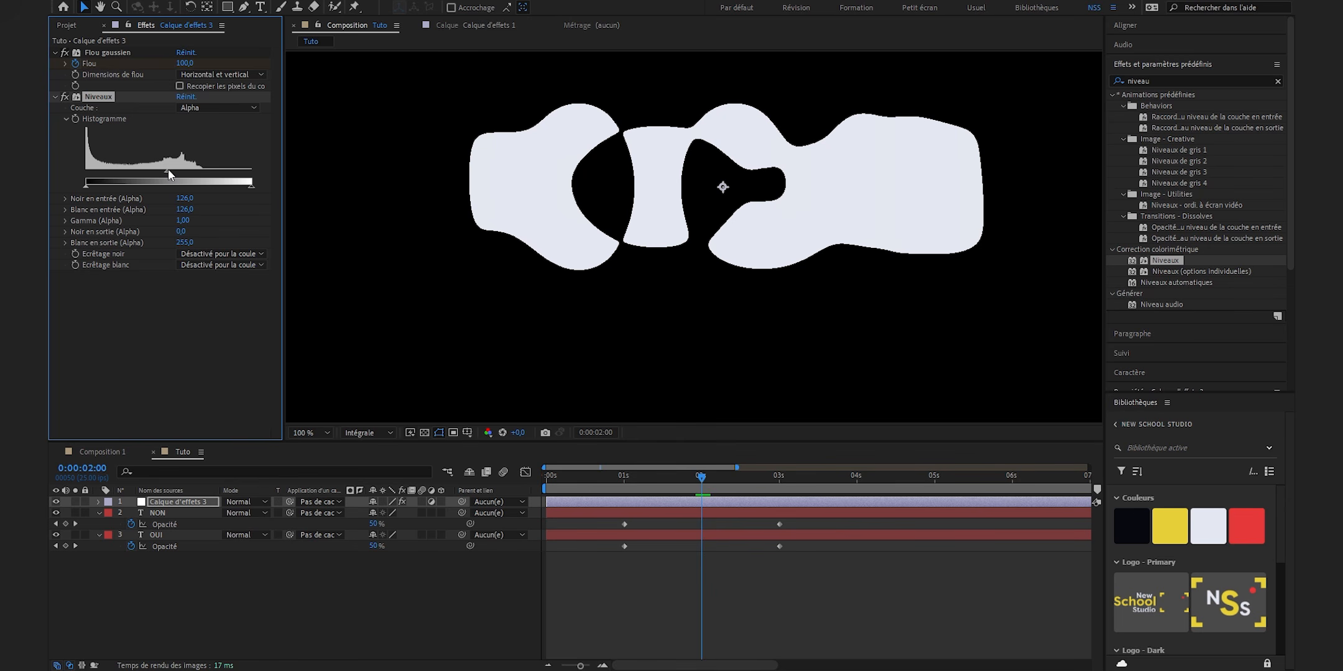
- Set the alpha input black of the Niveaux effect to 123 and preview the OUI to NON transition
drag(170, 175, 165, 173)
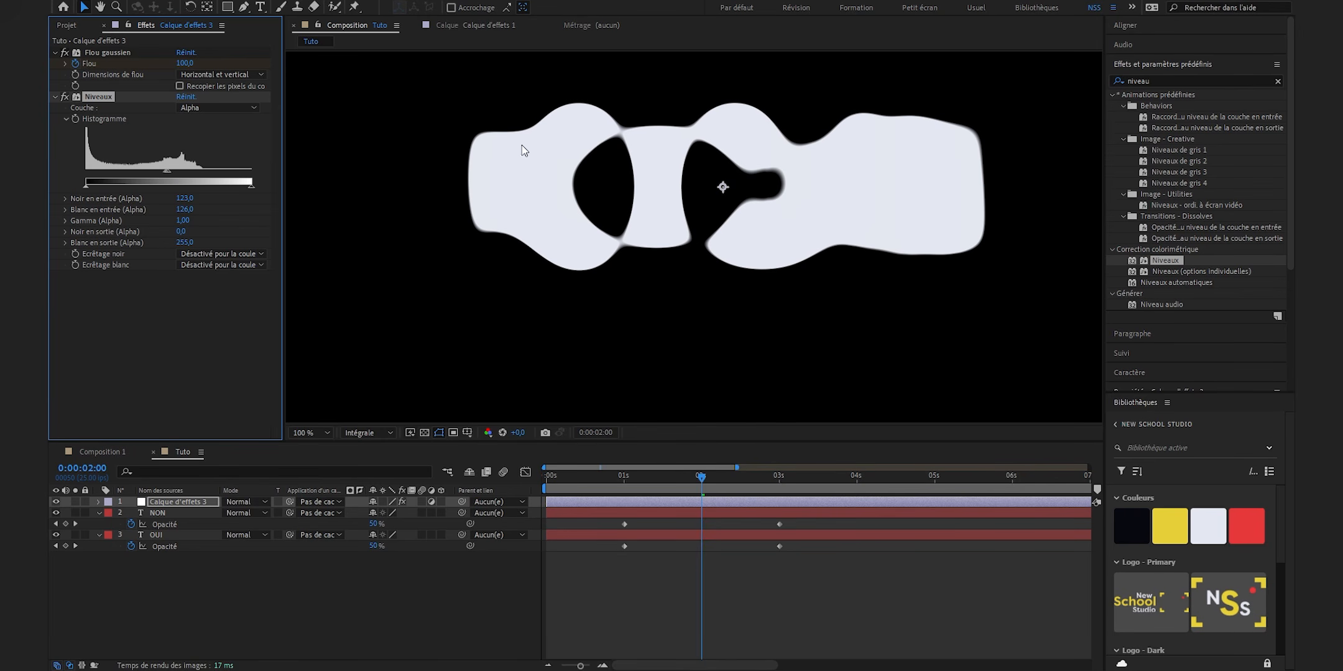
click(646, 580)
key(space)
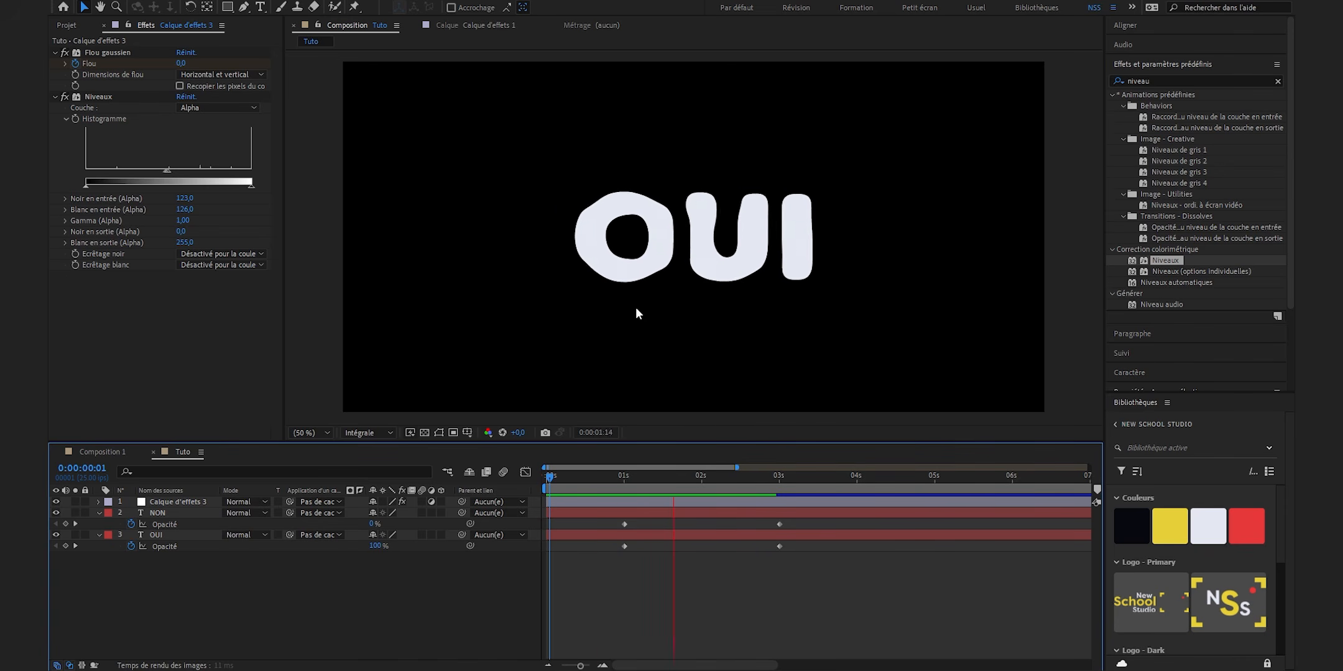
- At the 1-second mark, apply the Turbulences effect above the adjustment layer's Gaussian blur and set its size to 20
drag(632, 479, 623, 479)
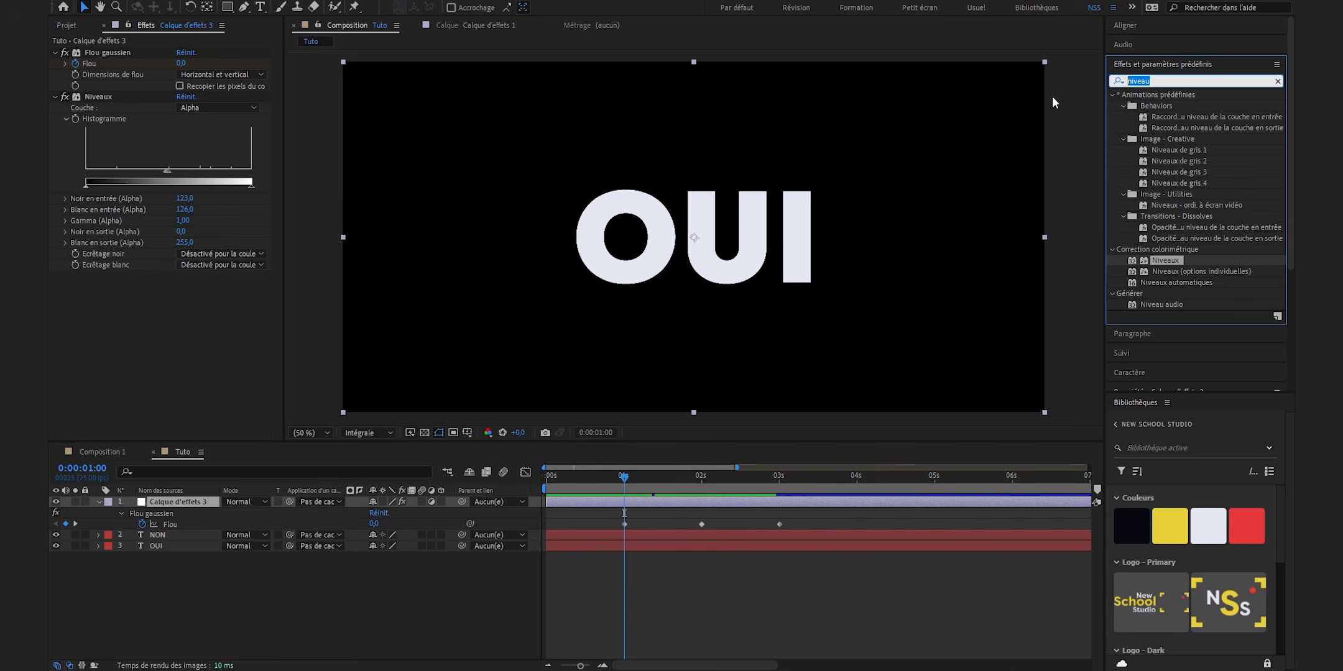
text(turbu)
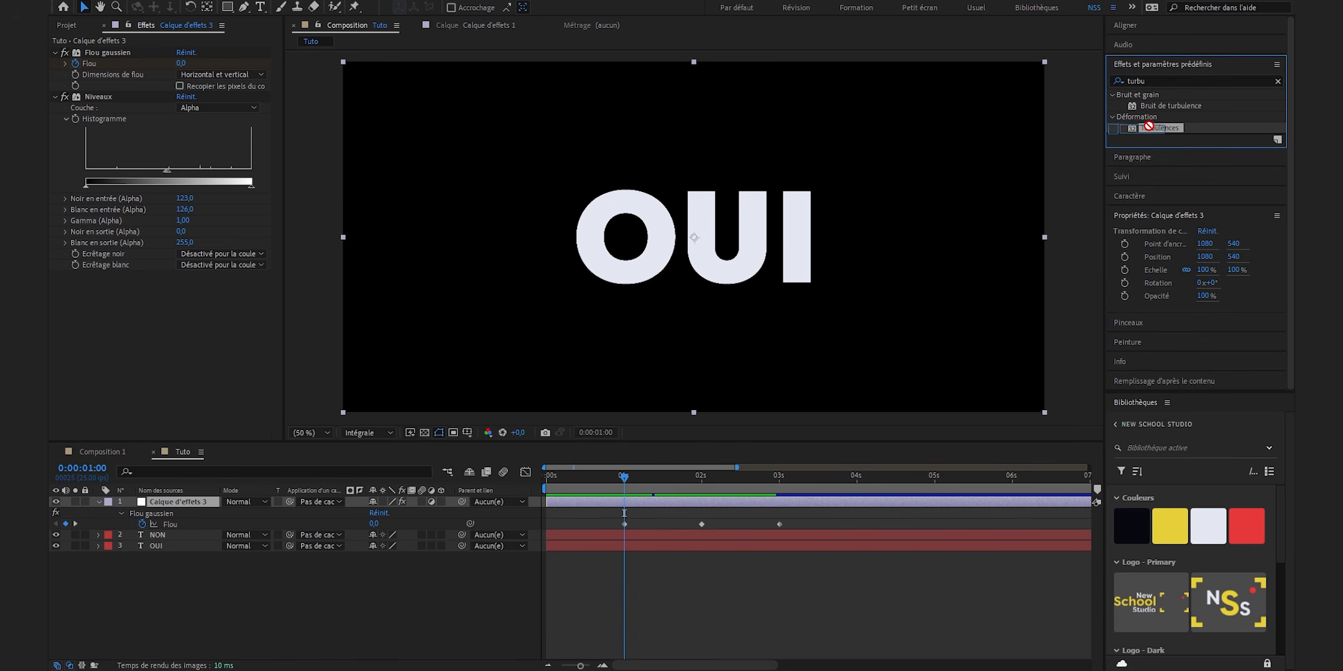
drag(1149, 126, 147, 49)
click(185, 86)
text(20)
key(Return)
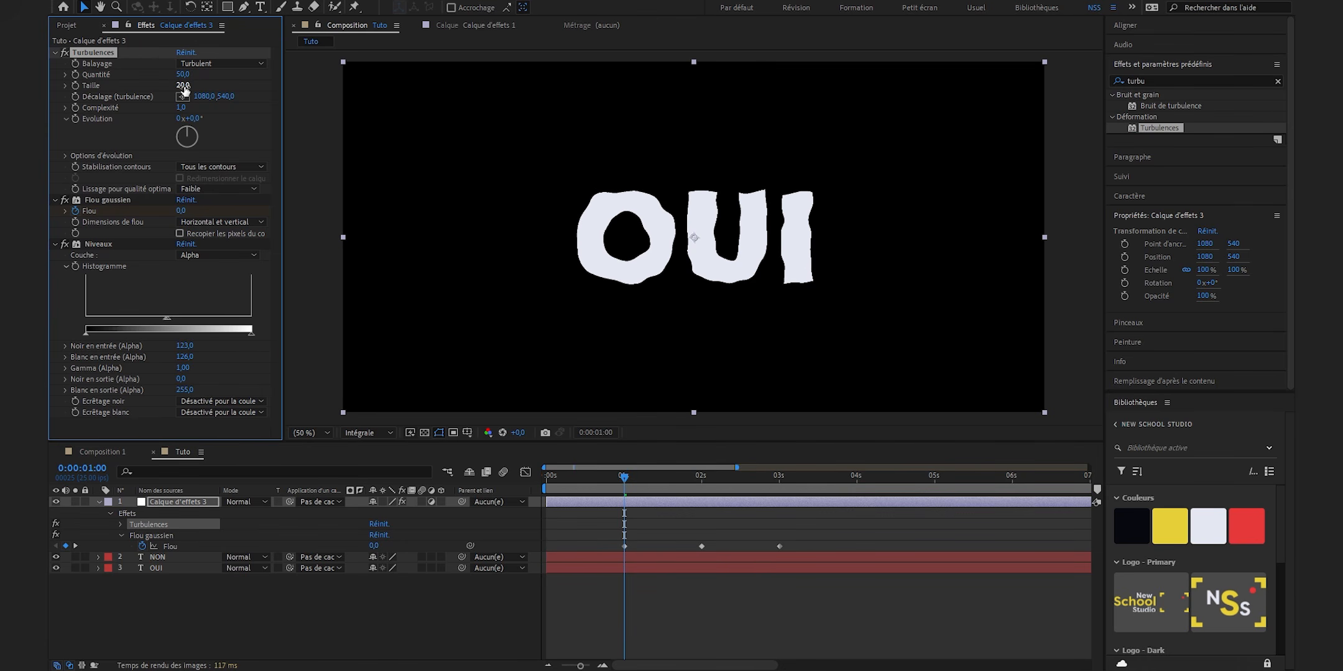
- Keyframe the Turbulences amount at 0 at 1 second and 50 at 2 seconds
click(75, 73)
click(181, 76)
text(0)
key(Return)
click(703, 482)
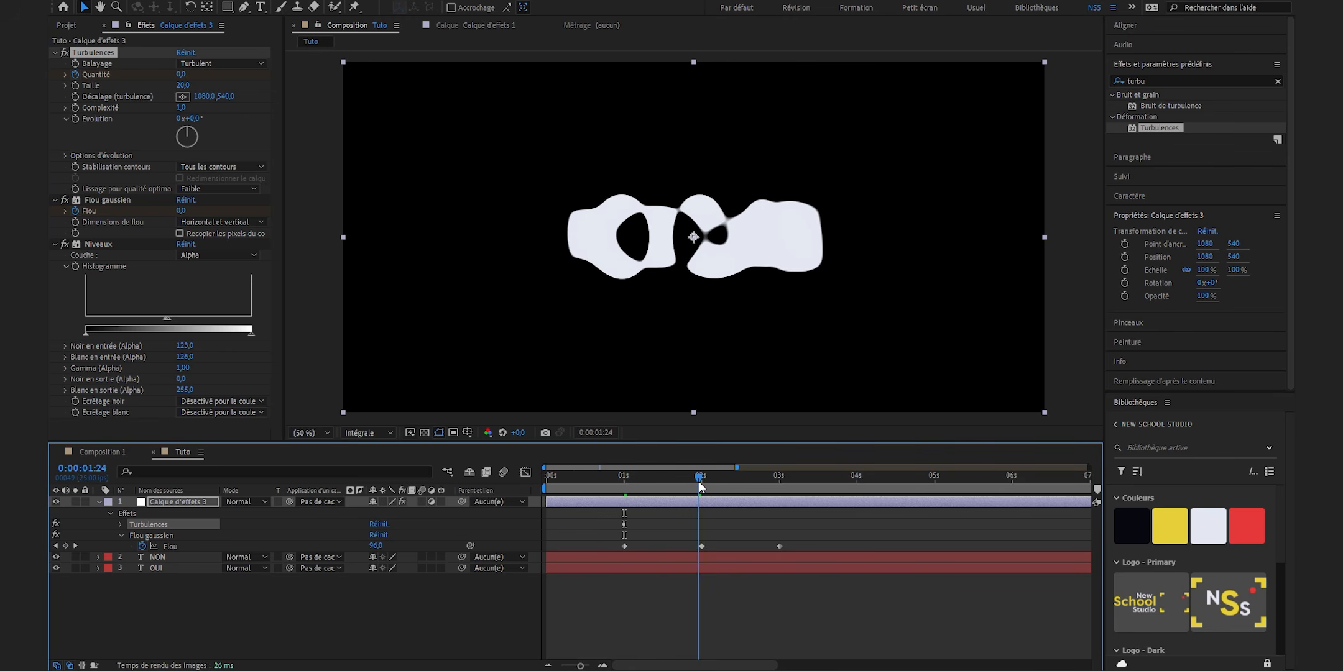
drag(704, 484, 701, 484)
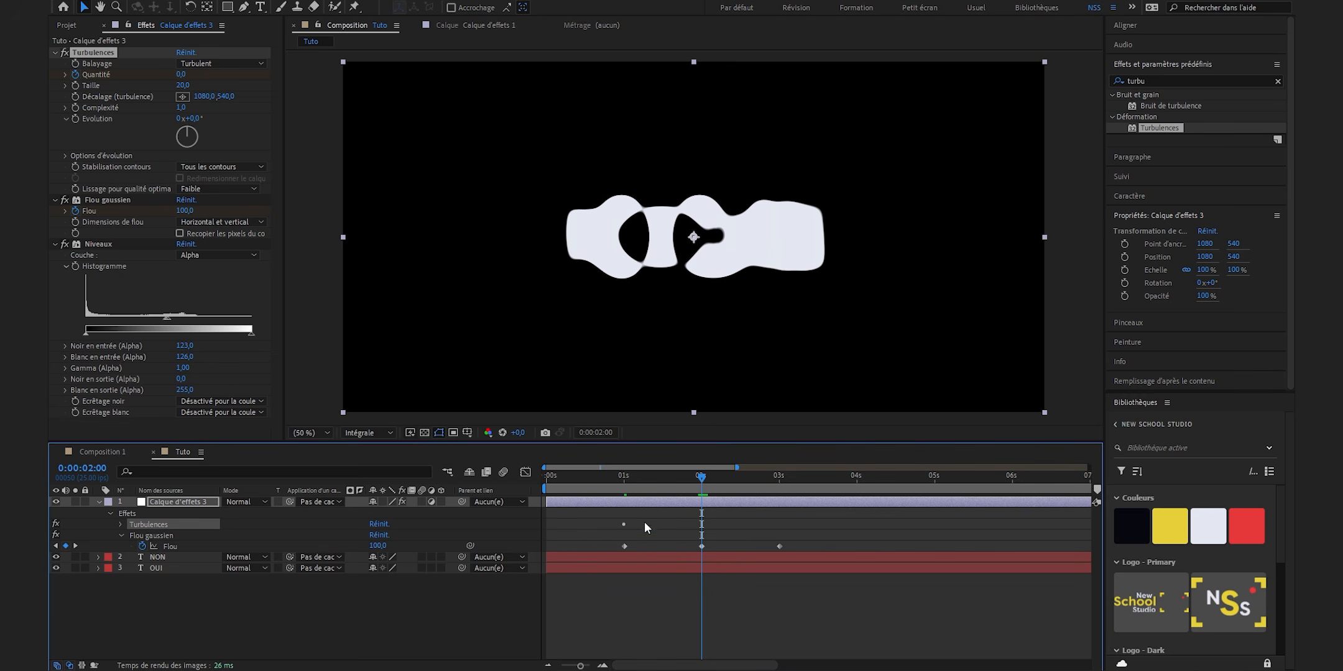
click(181, 73)
text(50)
key(Return)
- Keyframe the Turbulences amount to 0 at 3 seconds and preview the transition from the 1-second mark
click(779, 479)
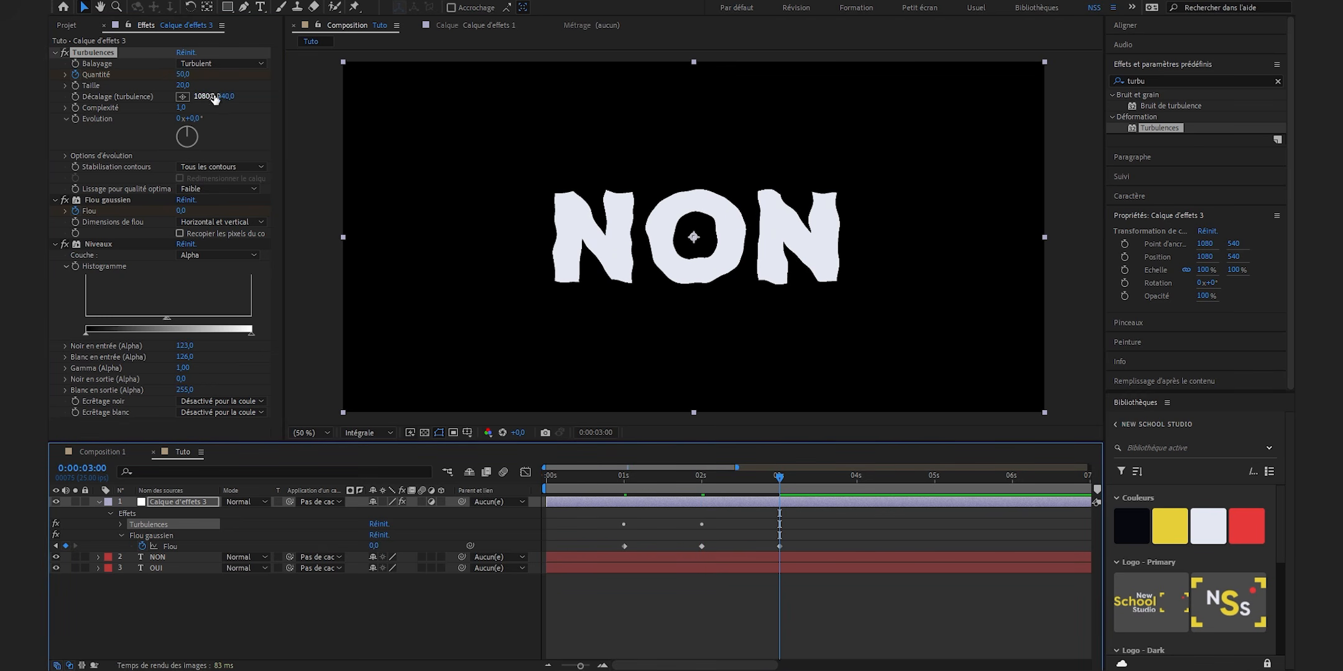
click(181, 74)
text(0)
key(Return)
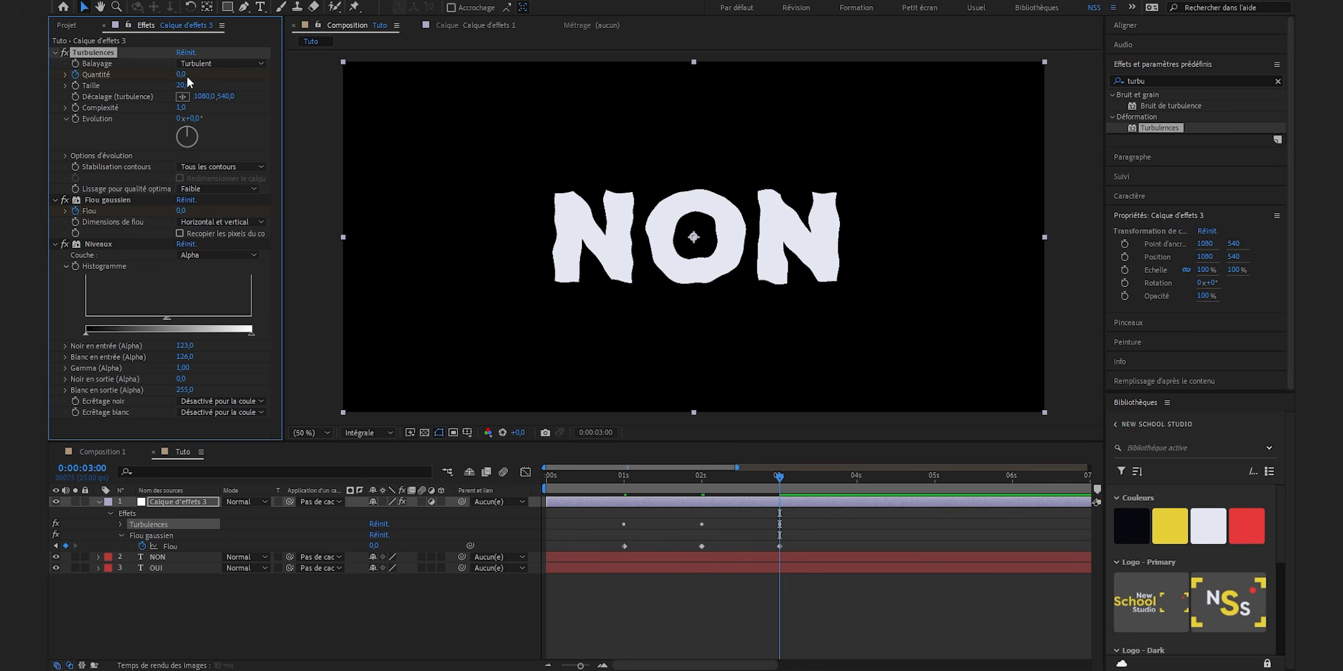
click(625, 625)
key(space)
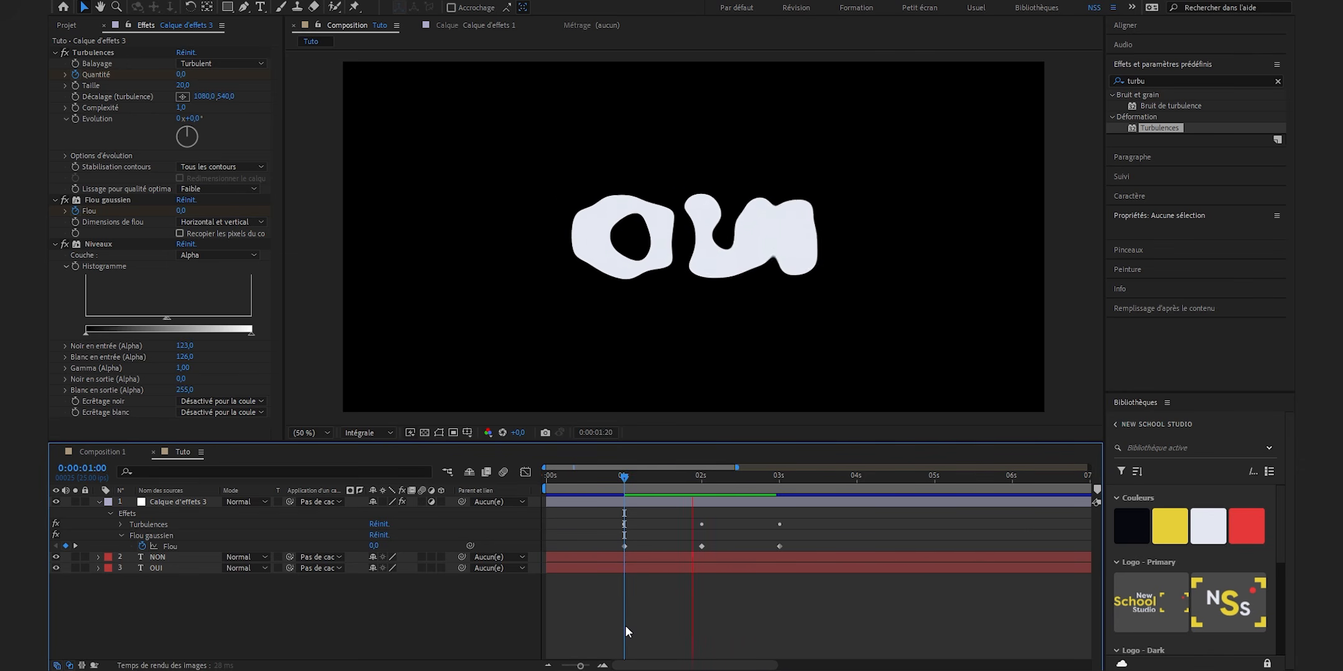
key(space)
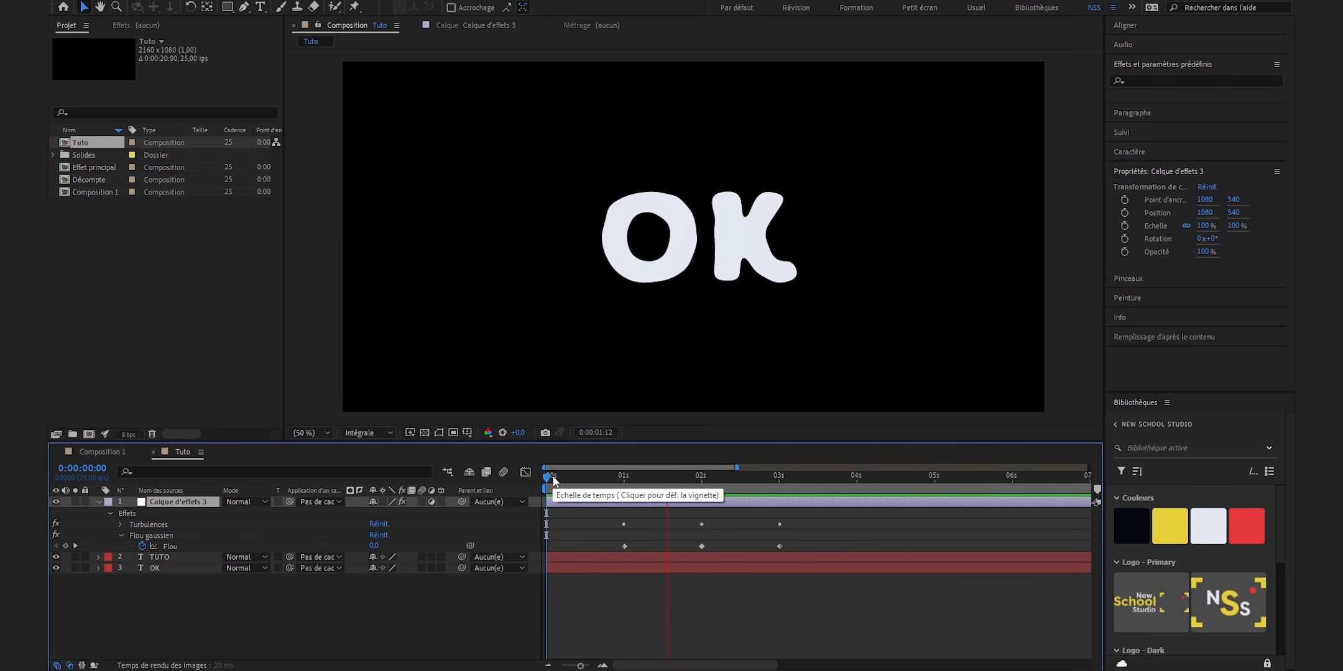
- Preview the liquid transition with the text pairs OK and TUTO, and BONJOUR and MONTAGE
click(597, 480)
key(space)
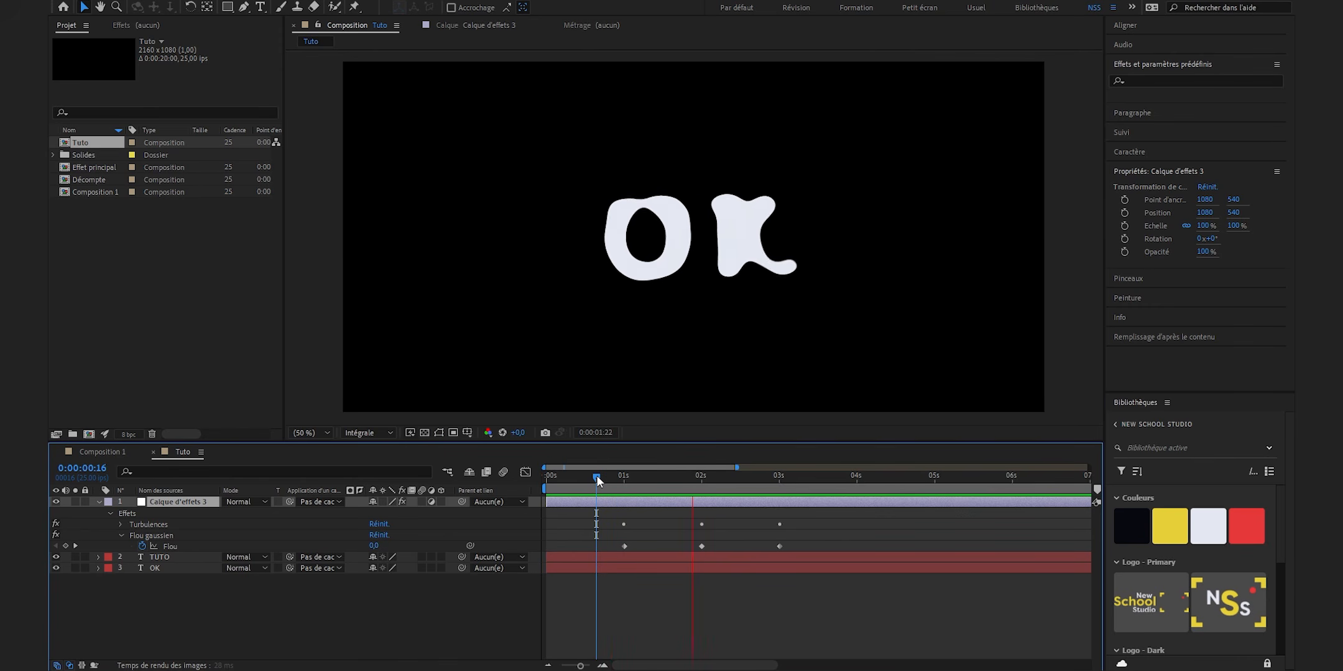
key(space)
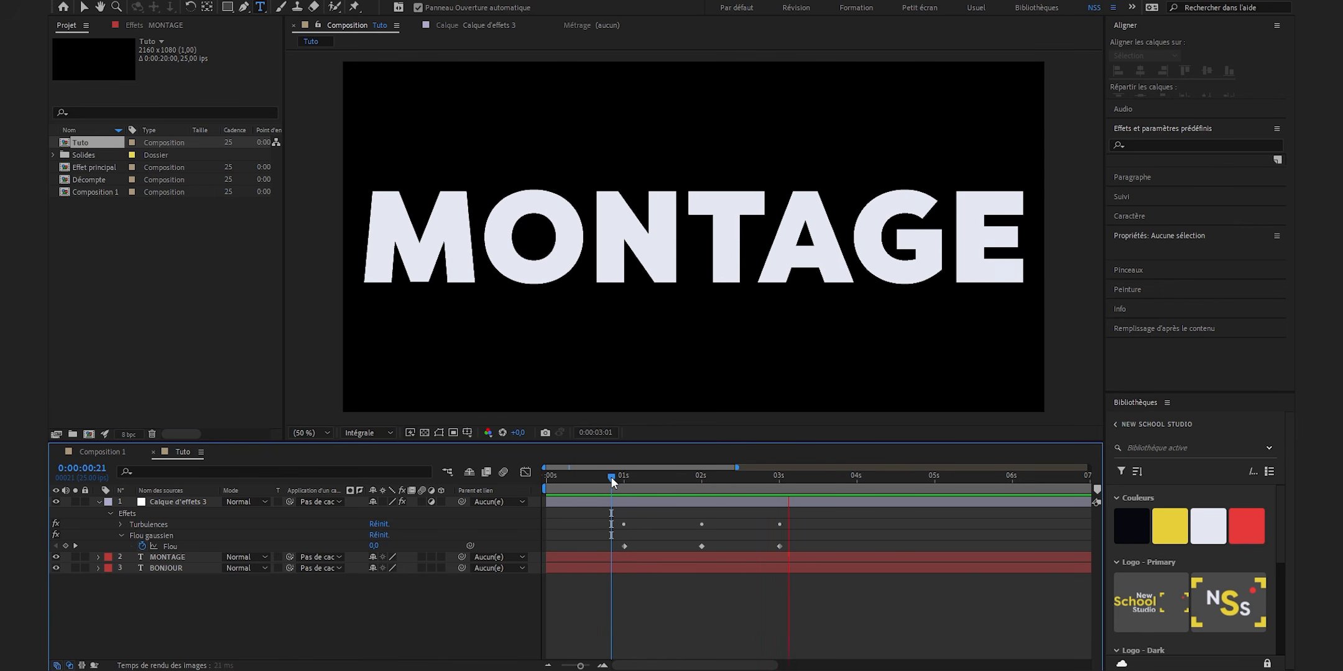
key(space)
key(space)
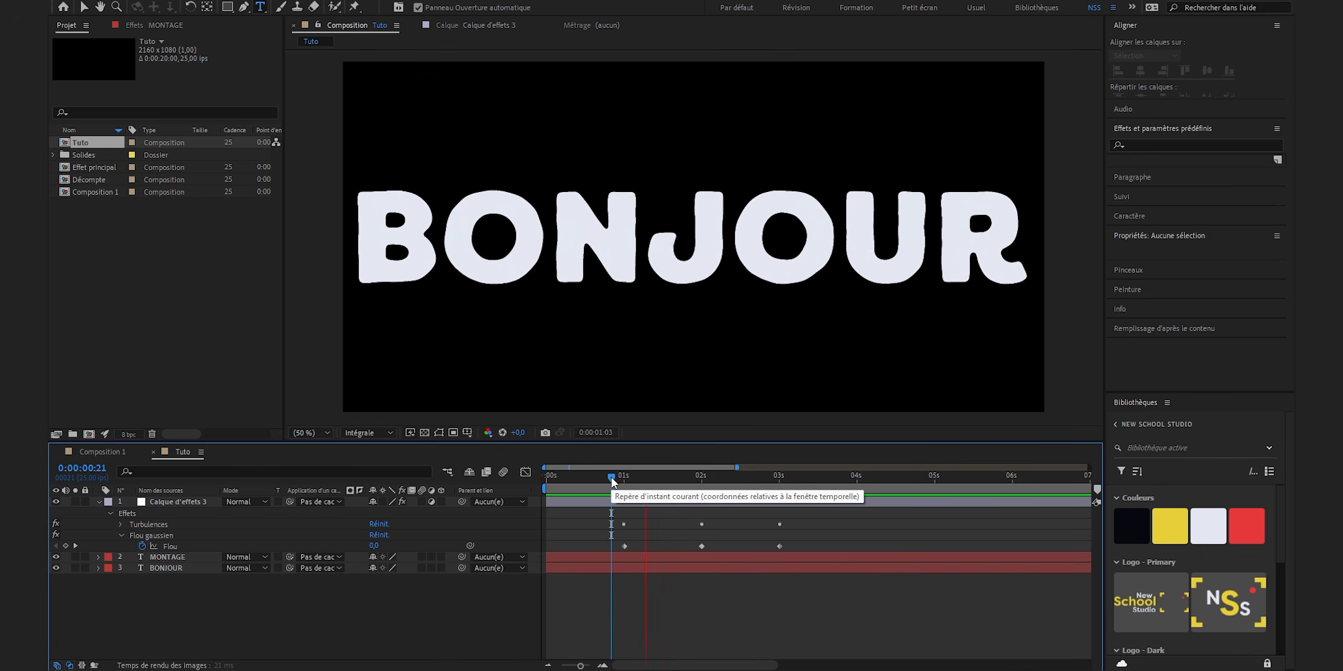